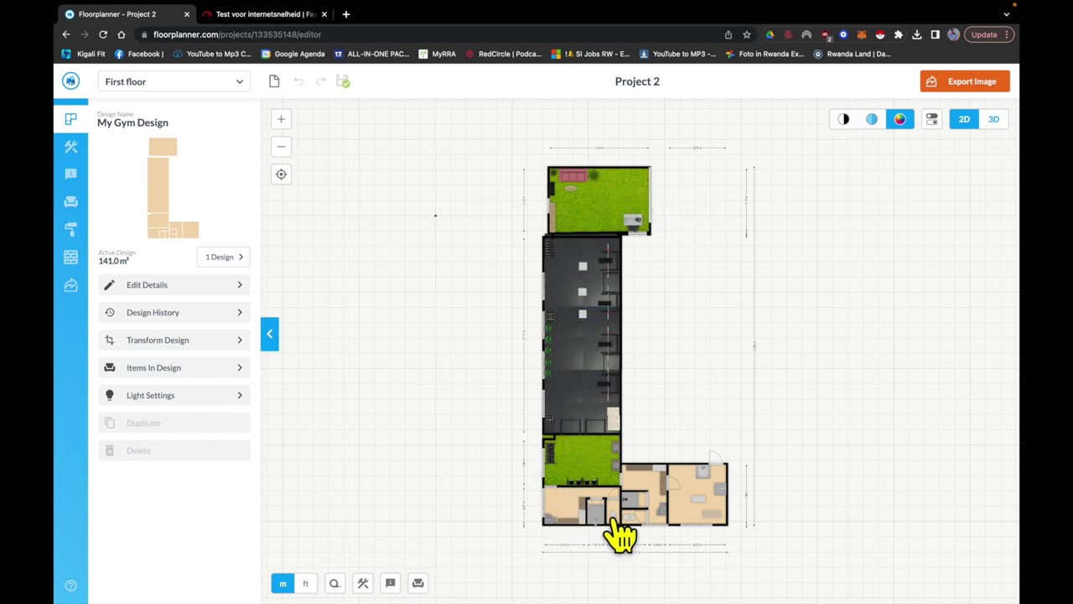
Open the gym design in 3D and walk through the building until the camera stands outside the open reception area
click(647, 508)
click(995, 120)
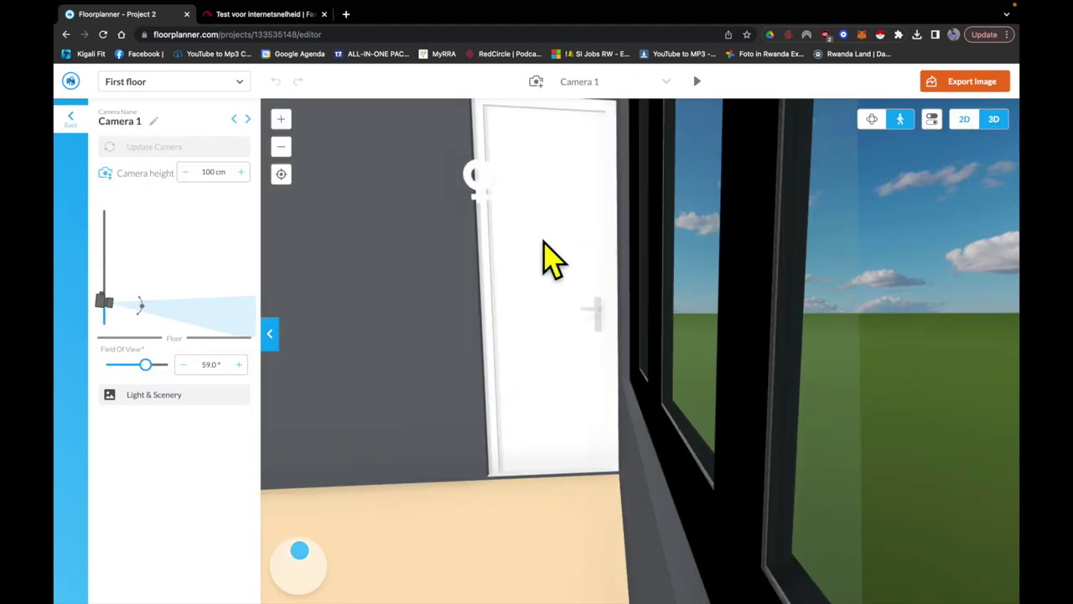
key(Down)
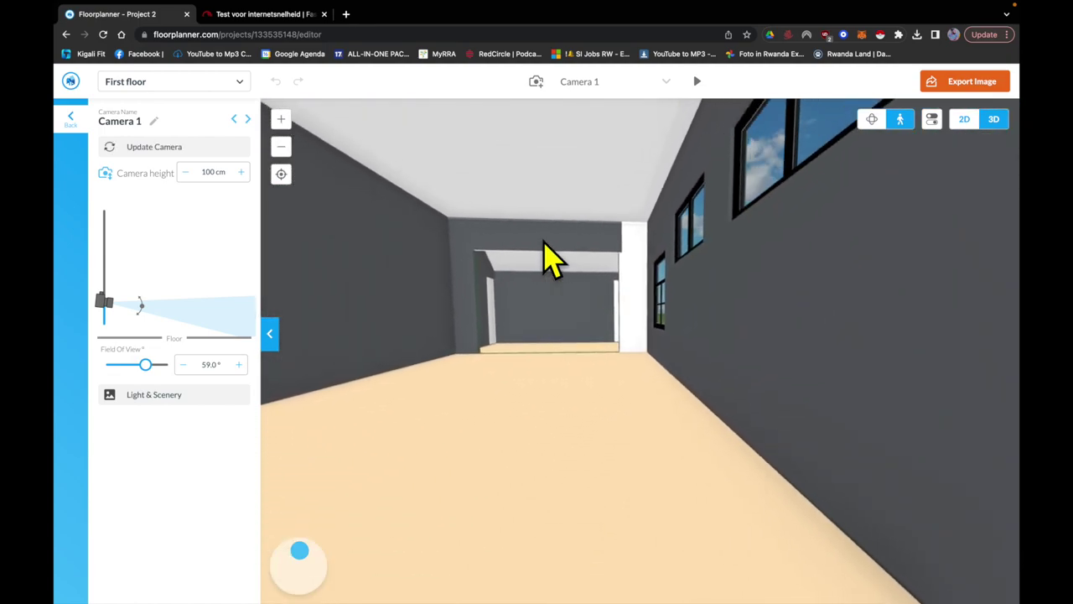
key(Up)
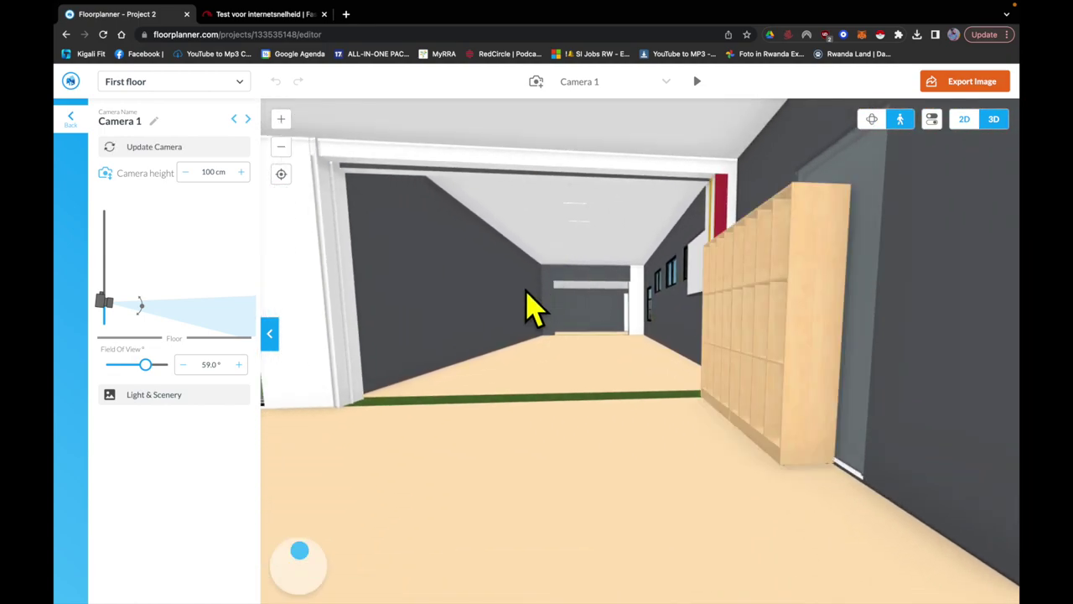
drag(477, 284, 622, 288)
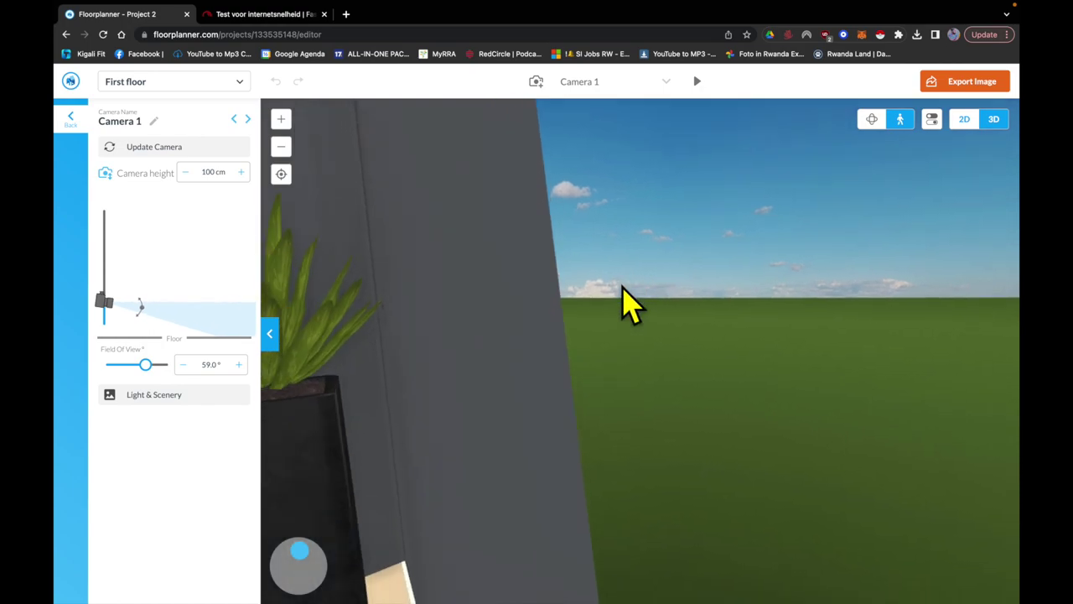
key(Left)
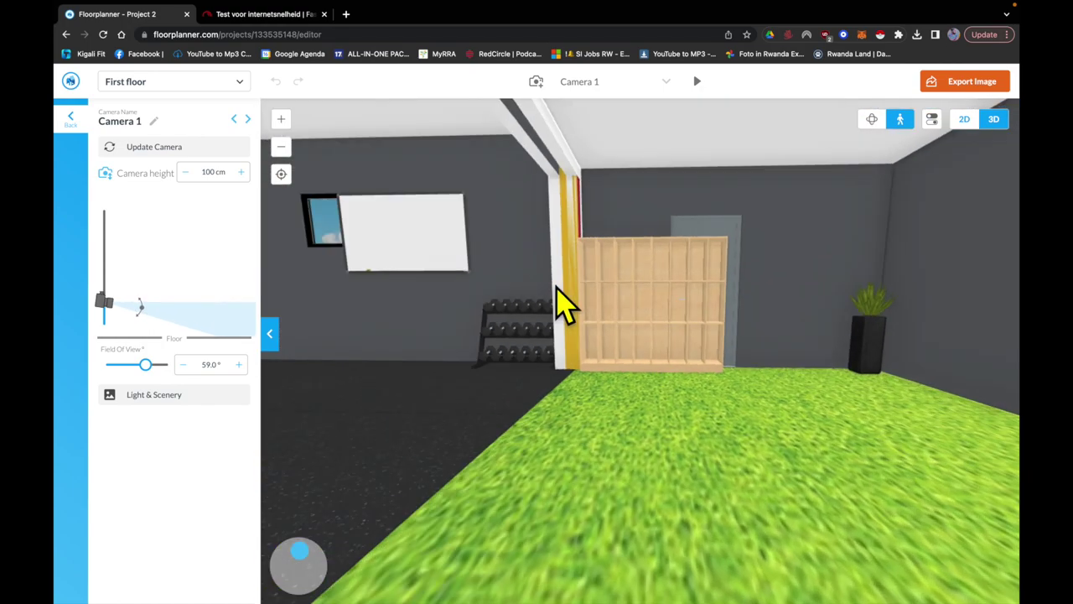
drag(556, 287, 587, 283)
key(Down)
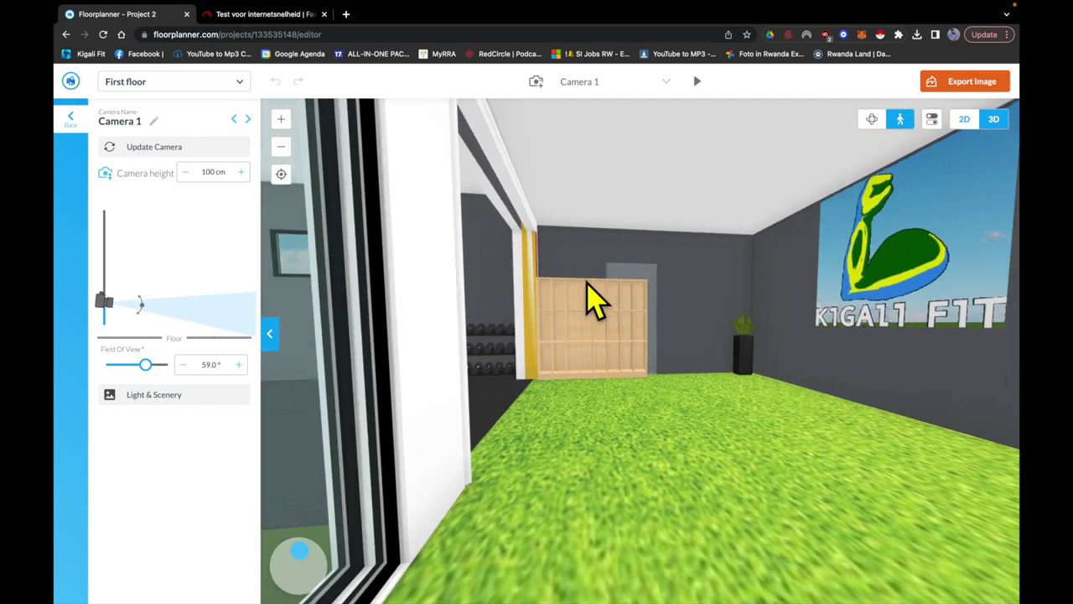
key(Down)
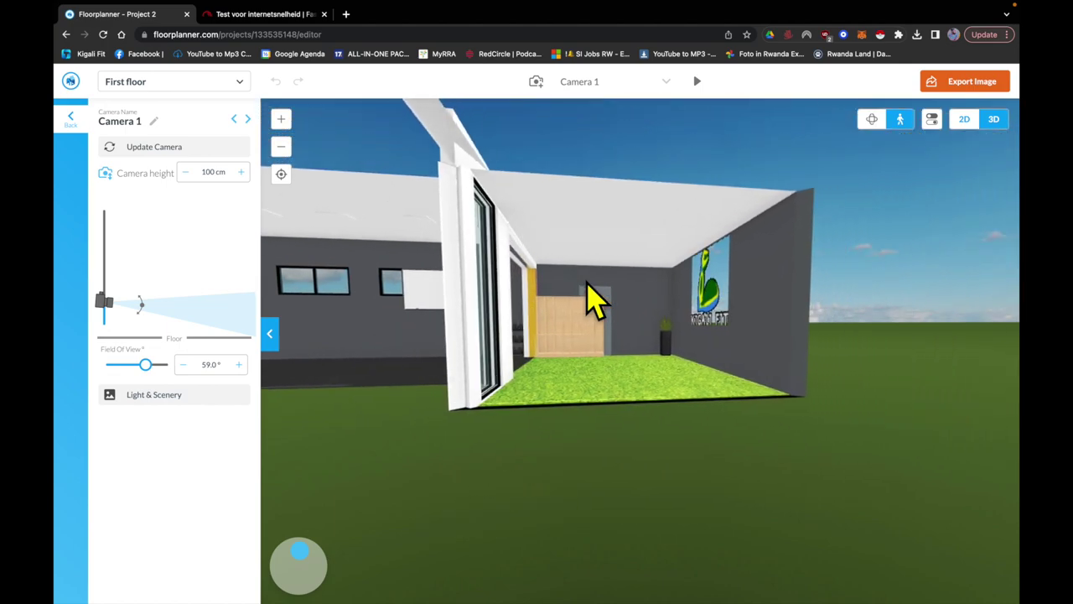
Examine the reception area from outside, including its glass front, marble desk, wooden lockers and red seating
key(Right)
key(Down)
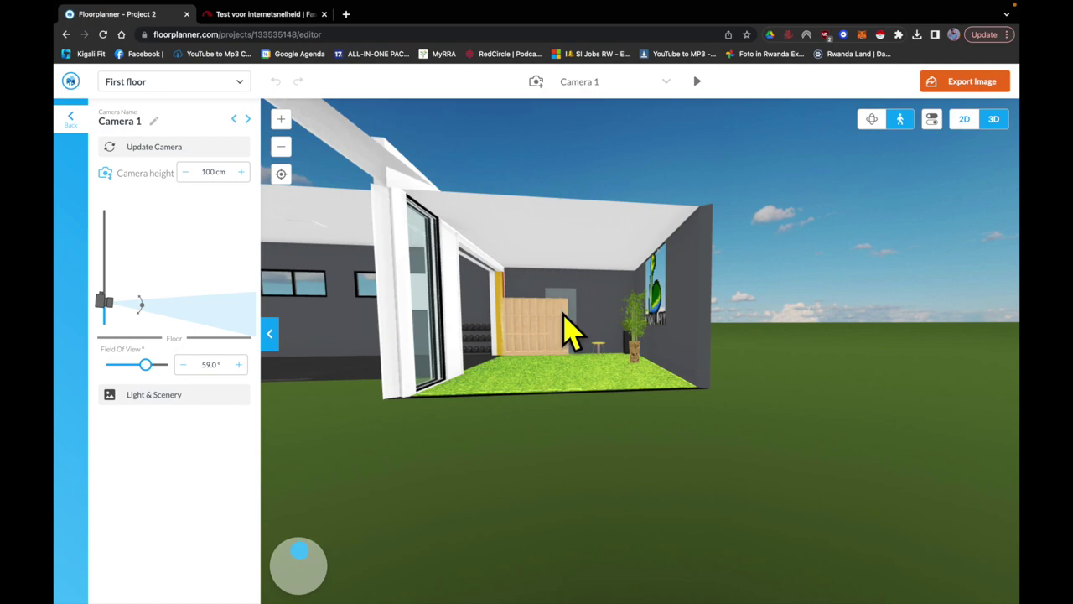
key(Left)
drag(558, 311, 563, 338)
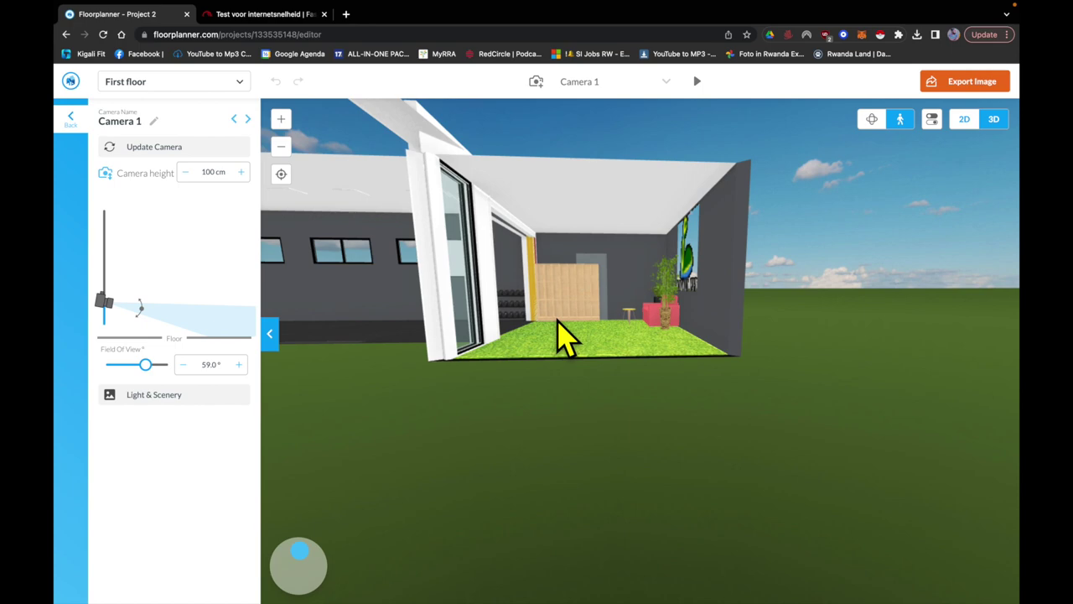
key(Right)
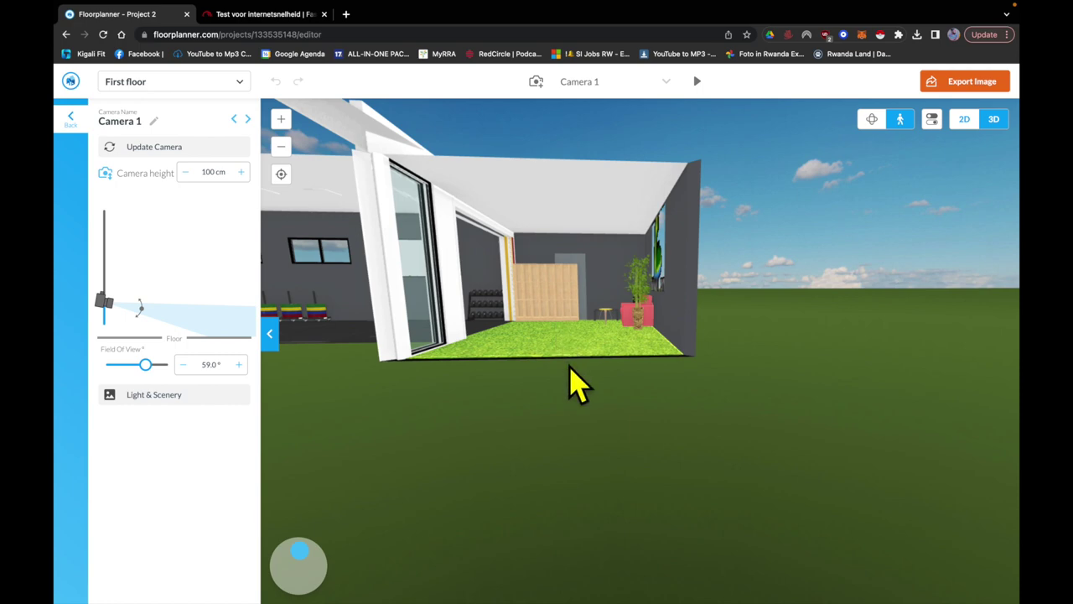
drag(577, 380, 584, 378)
key(Left)
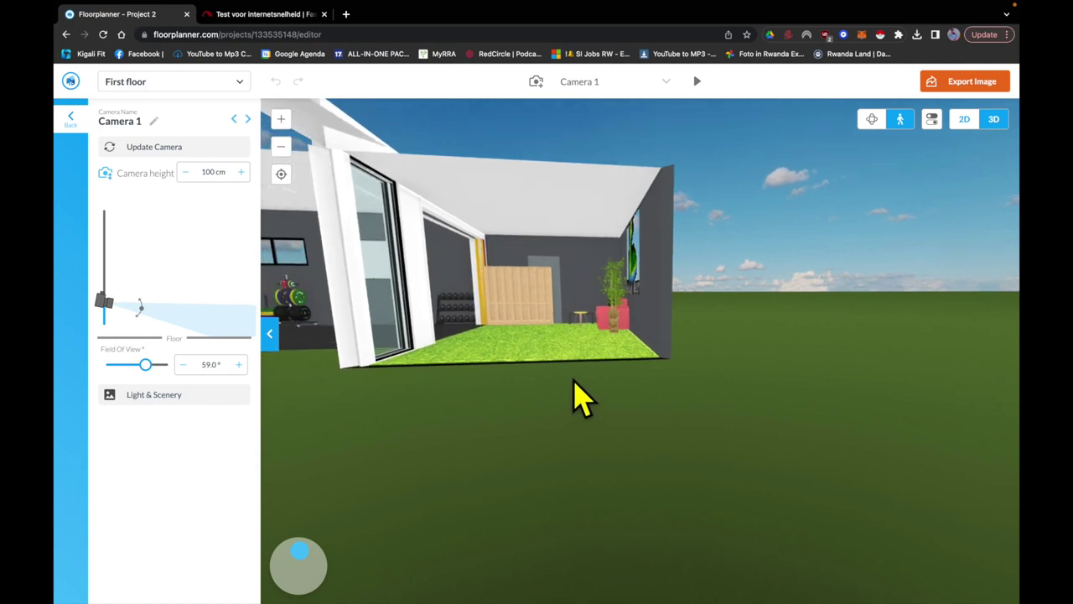
key(Right)
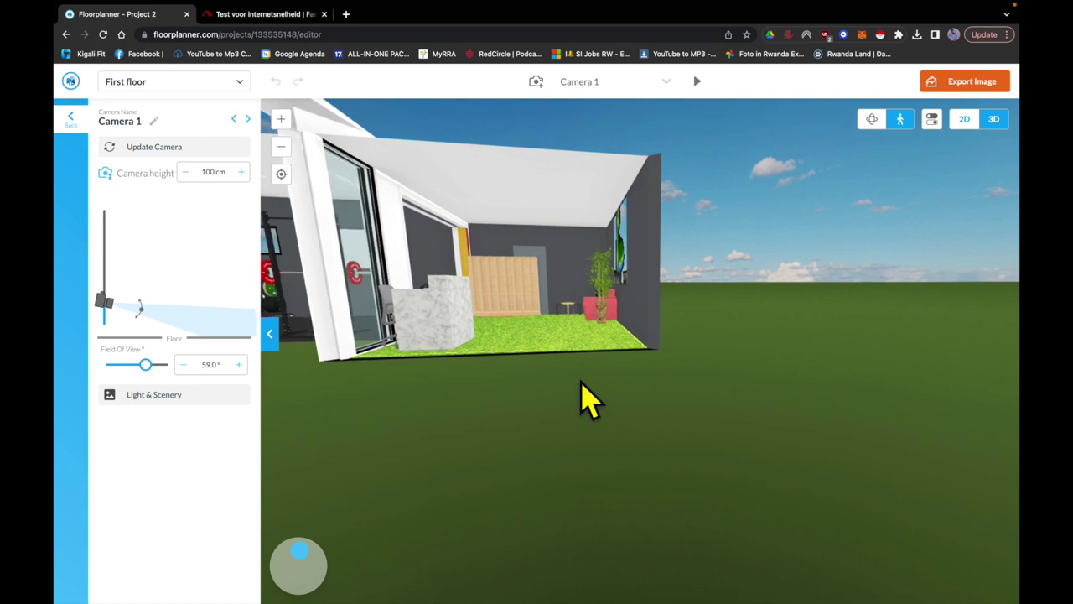
key(Down)
key(Right)
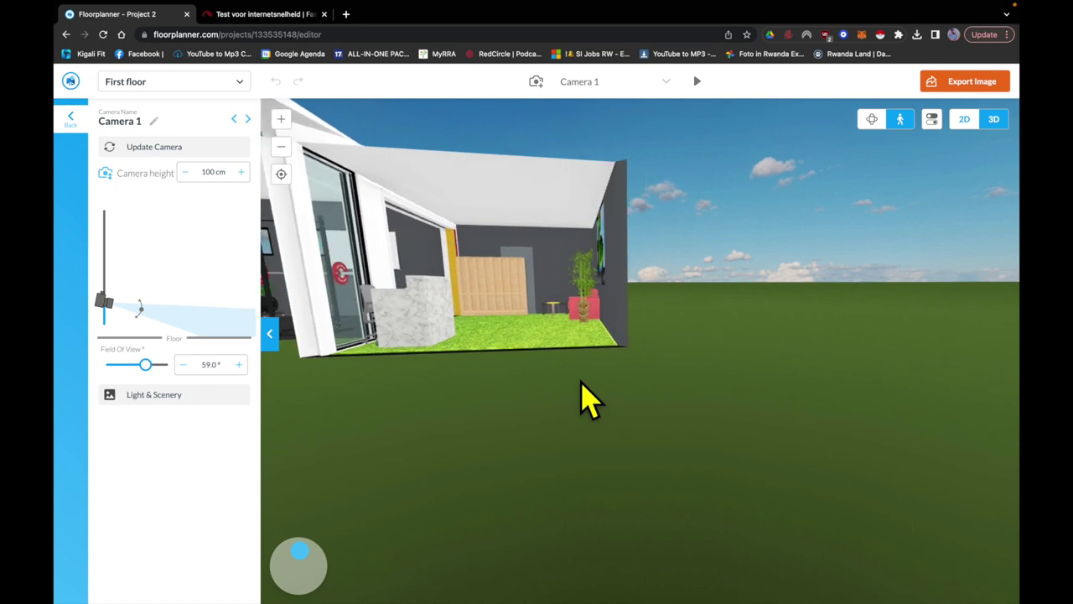
key(Left)
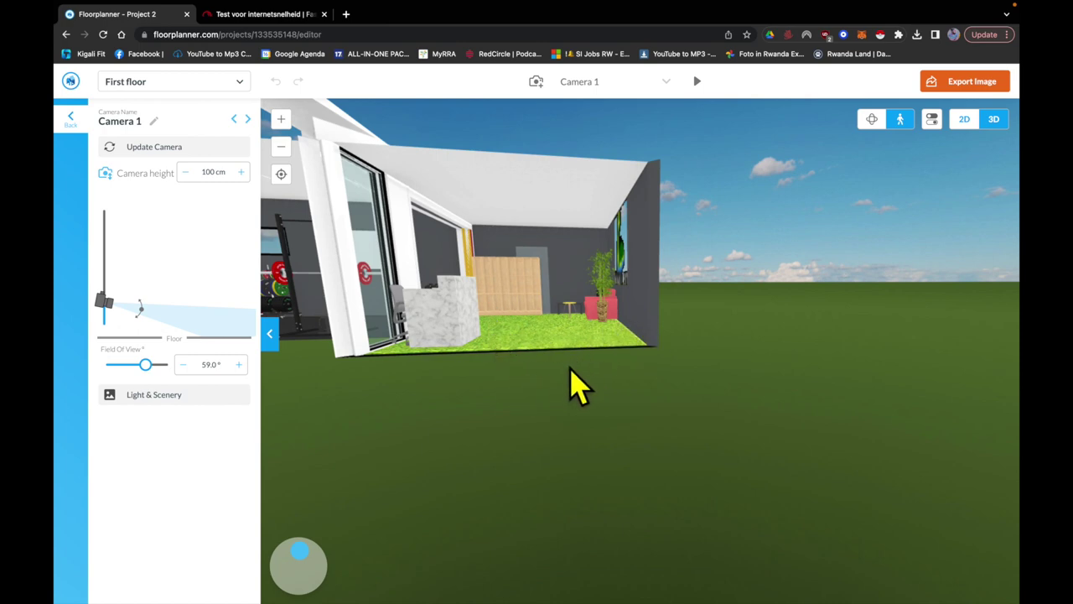
Walk into the reception area and turn to view the marble desk and the wide opening to the gym floor
key(Up)
scroll(579, 378, up, 3)
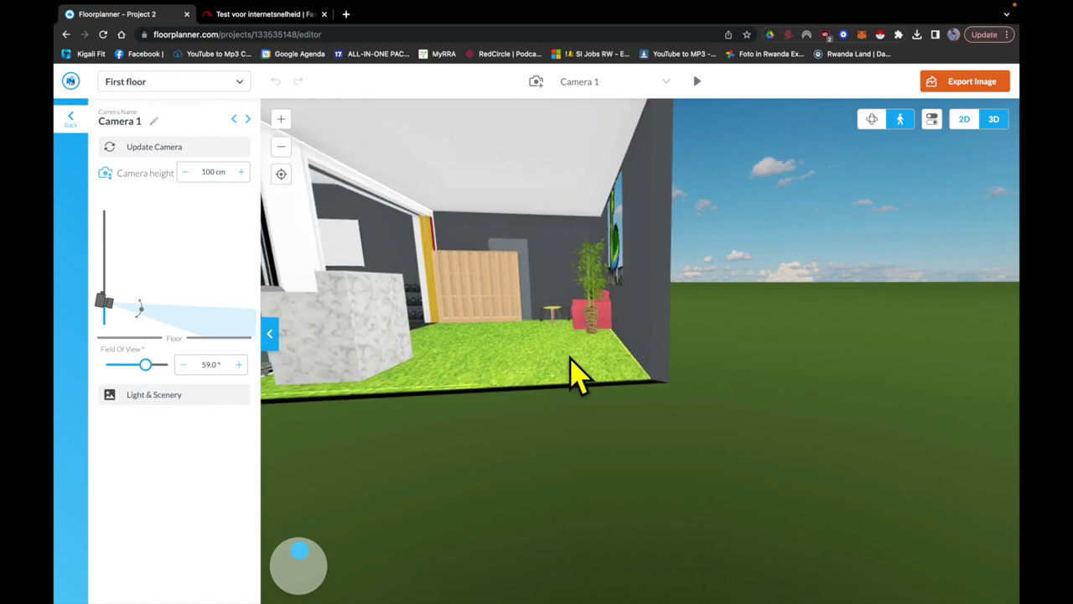
scroll(545, 355, up, 3)
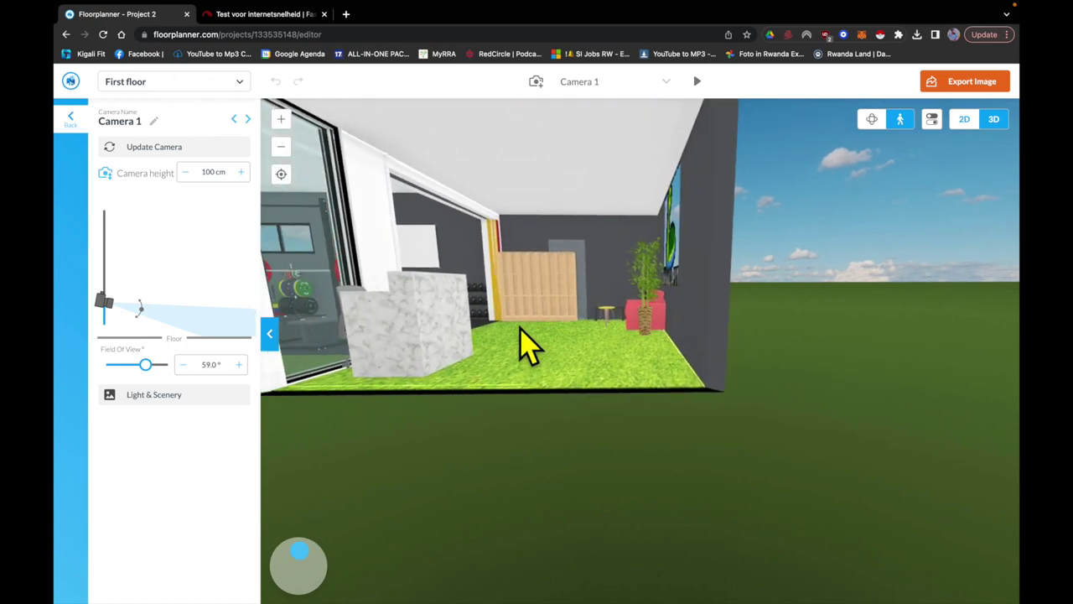
scroll(526, 343, up, 3)
scroll(527, 344, up, 3)
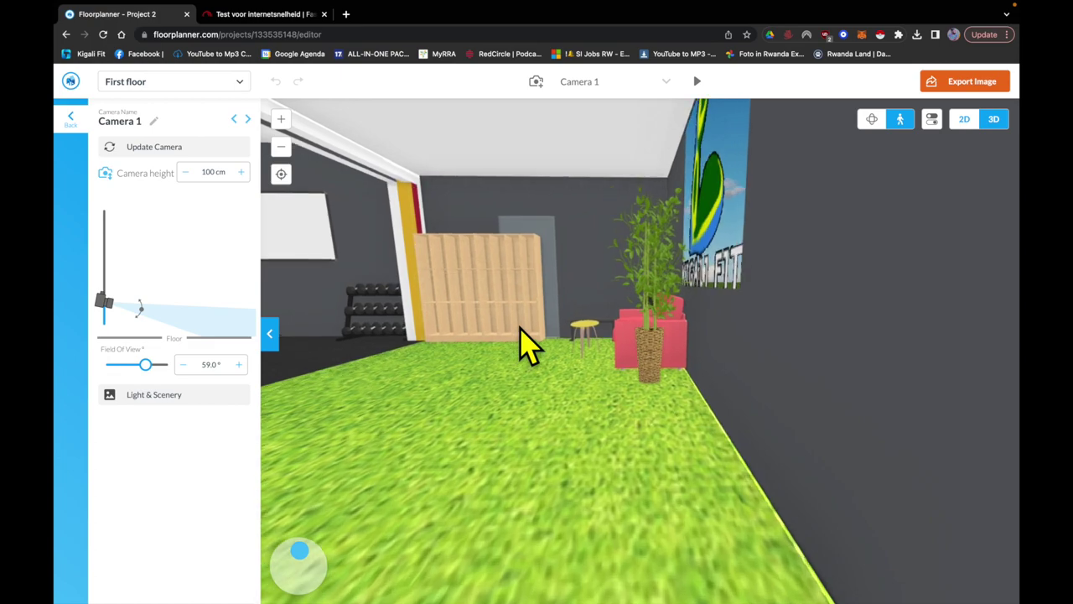
scroll(522, 343, up, 2)
drag(523, 343, 431, 318)
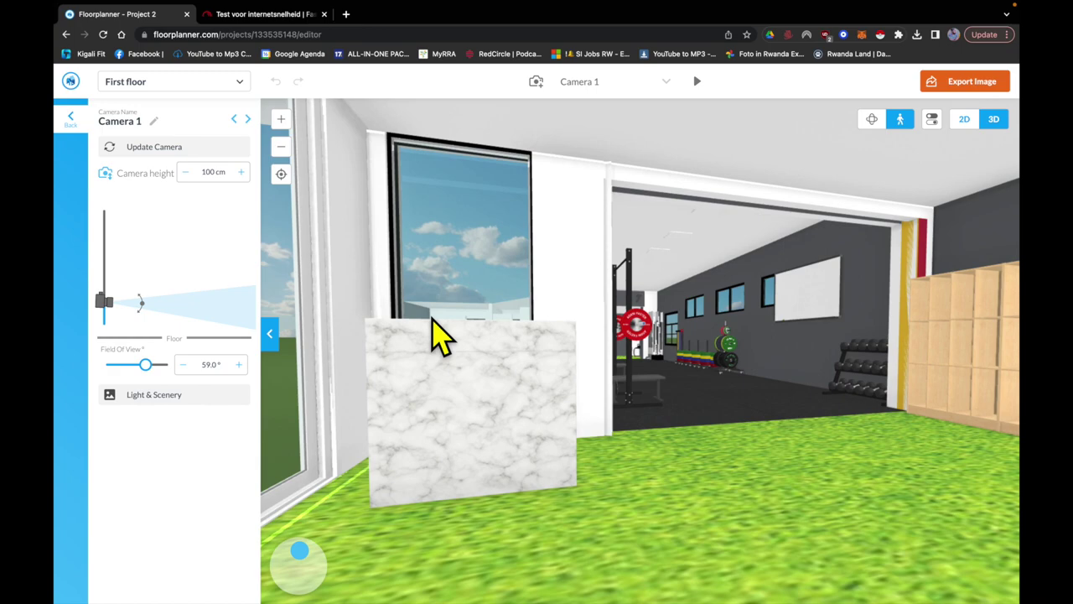
Raise the camera height to 145 cm and look around the reception's seating corner, lockers and logo wall
drag(103, 300, 104, 293)
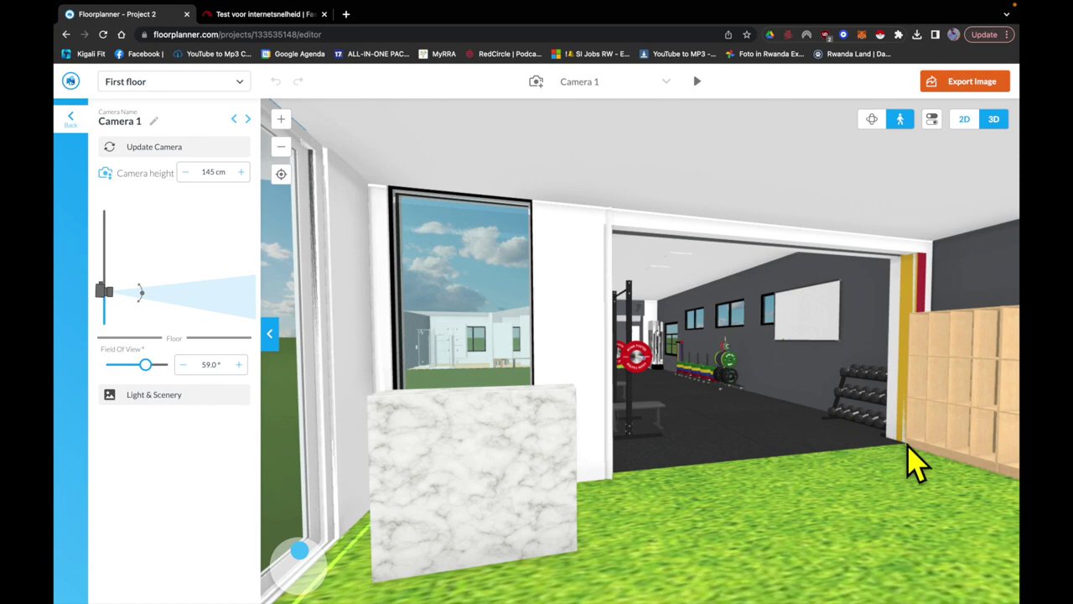
drag(620, 377, 683, 420)
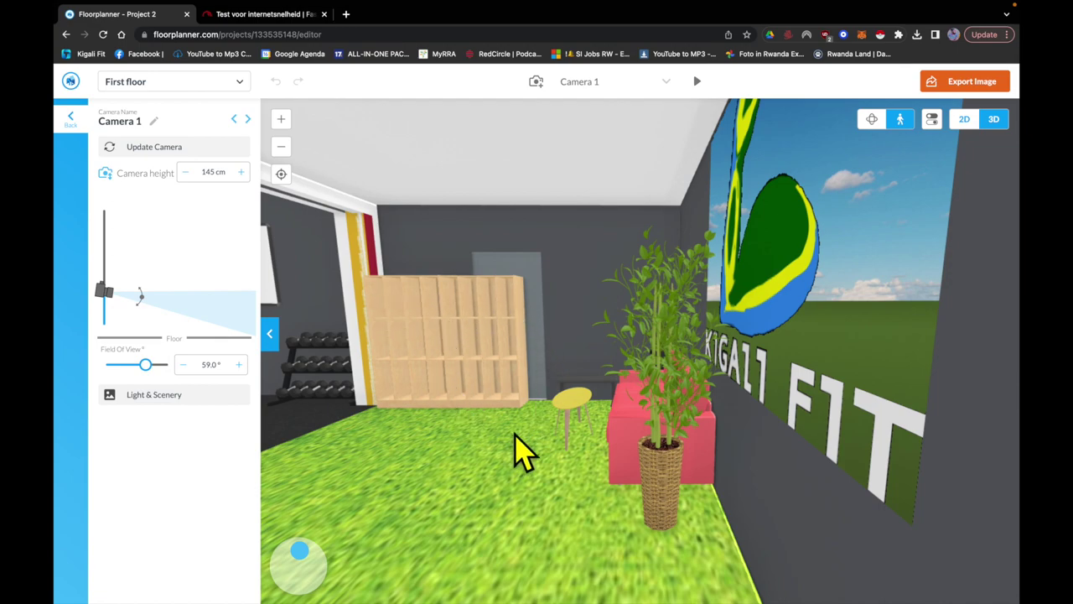
scroll(514, 433, up, 2)
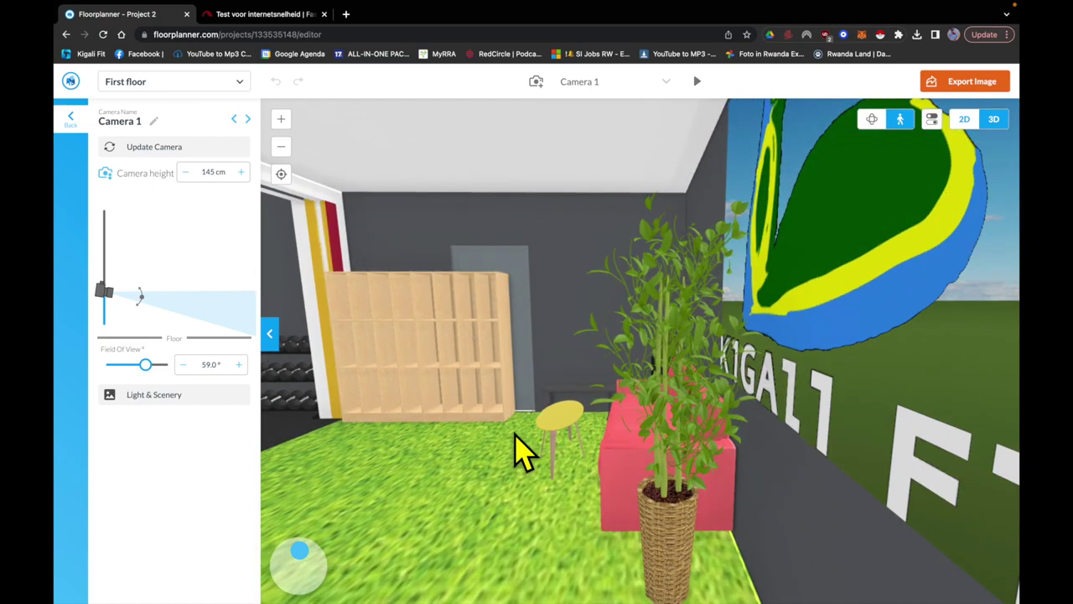
drag(625, 391, 570, 378)
key(Right)
scroll(577, 395, up, 4)
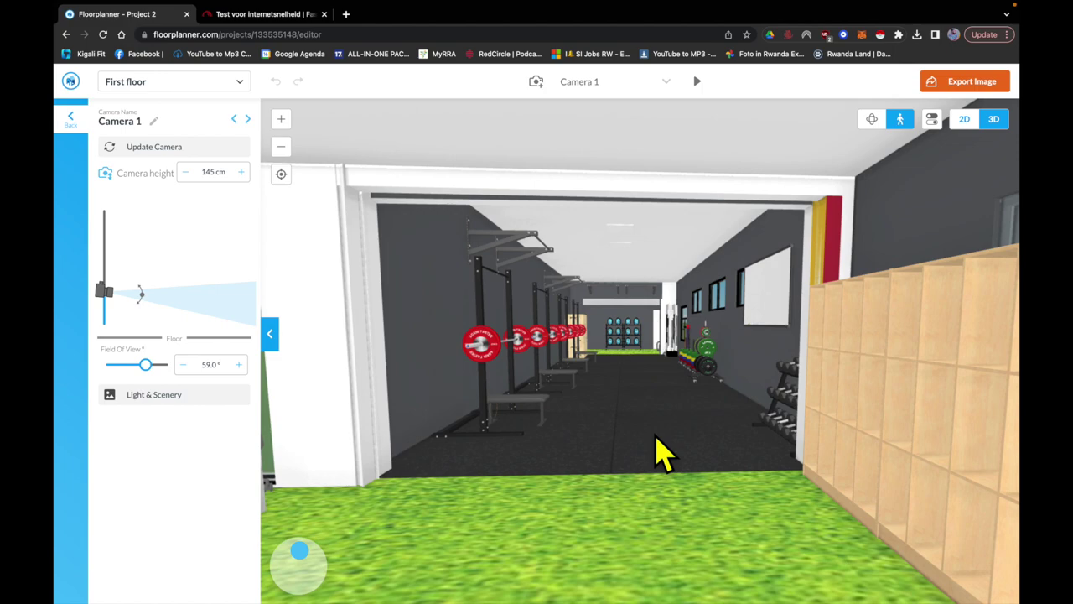
Move the whiteboard on the gym's side wall clear of the window, placing it above the dumbbell rack
key(Up)
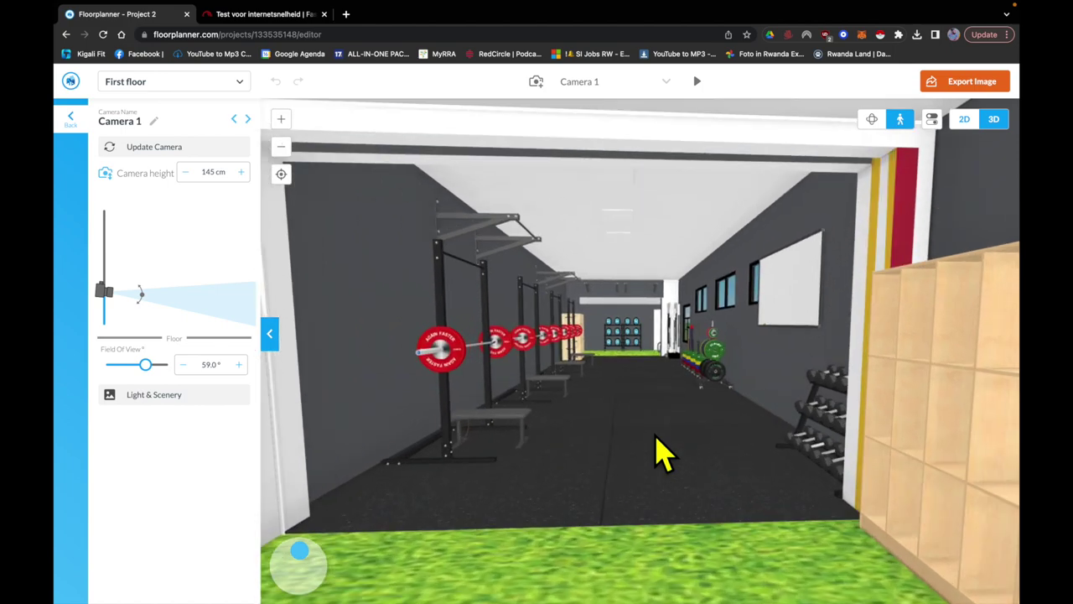
key(Up)
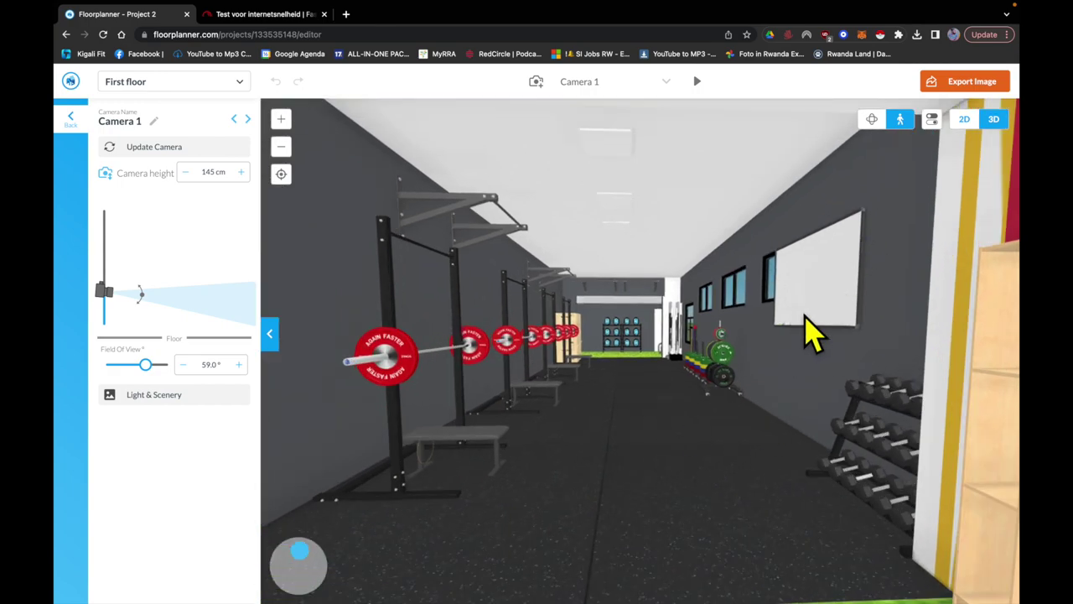
key(Right)
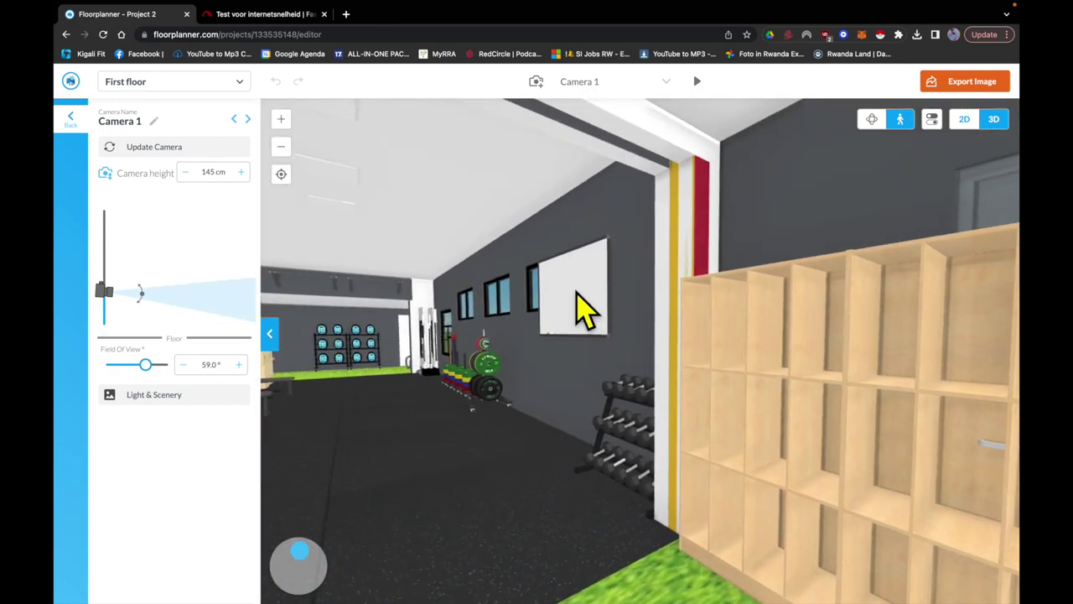
key(Left)
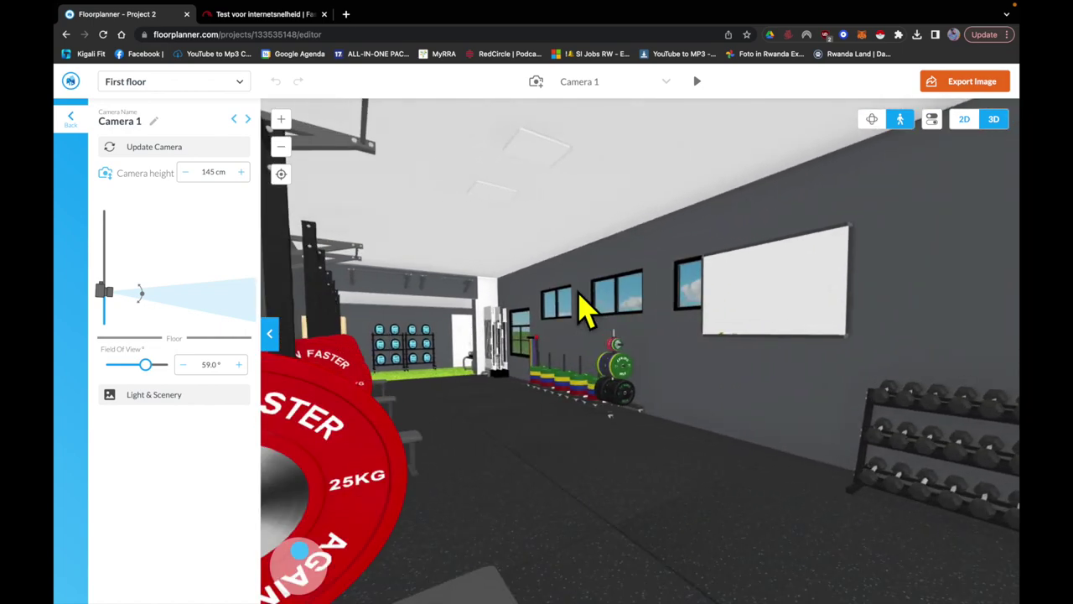
key(Right)
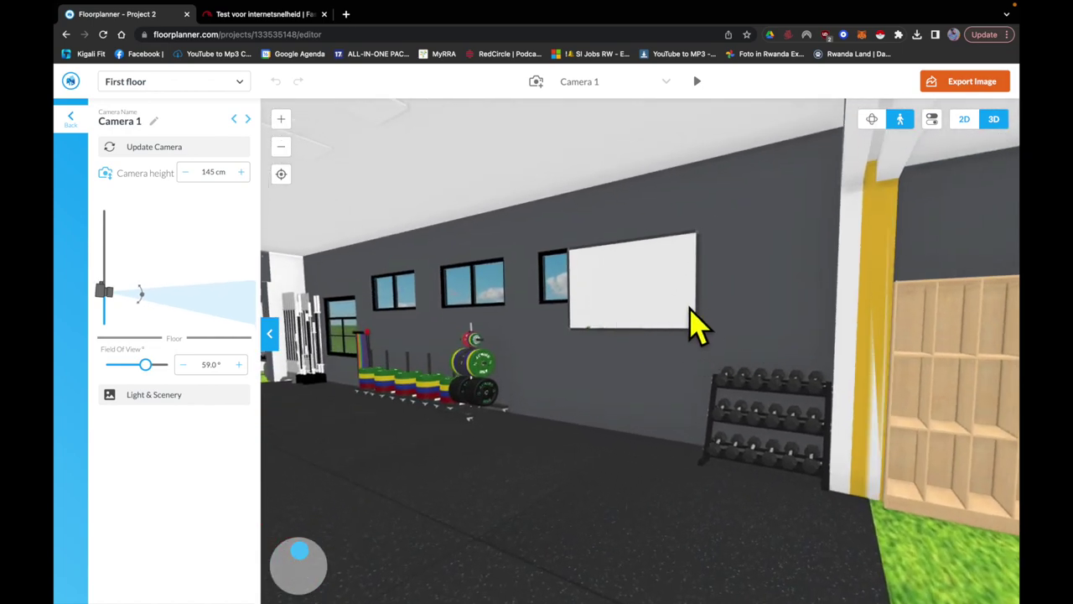
key(Up)
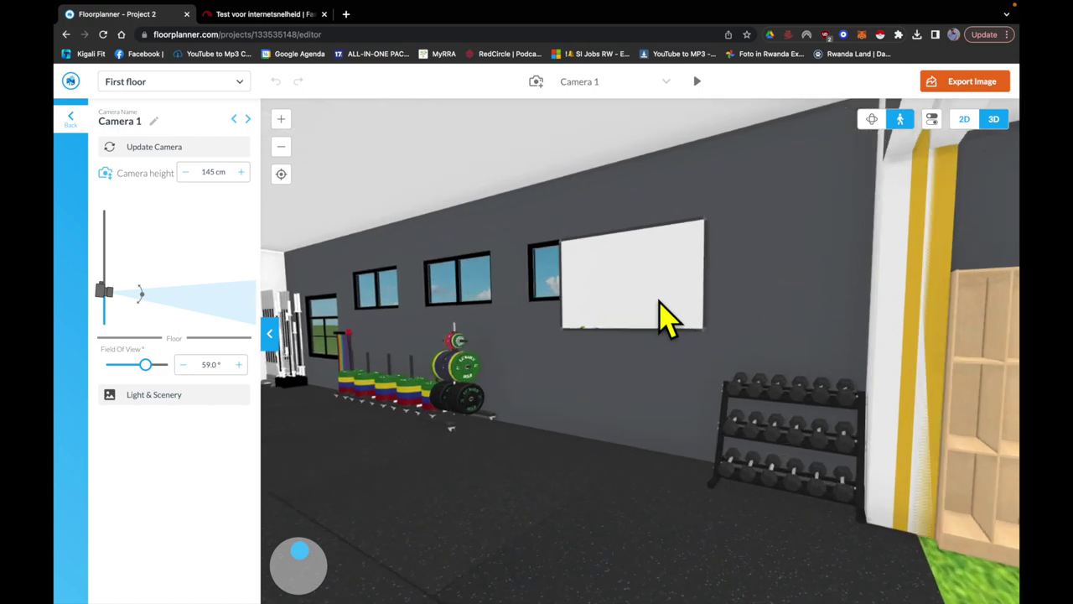
drag(732, 336, 771, 338)
key(Left)
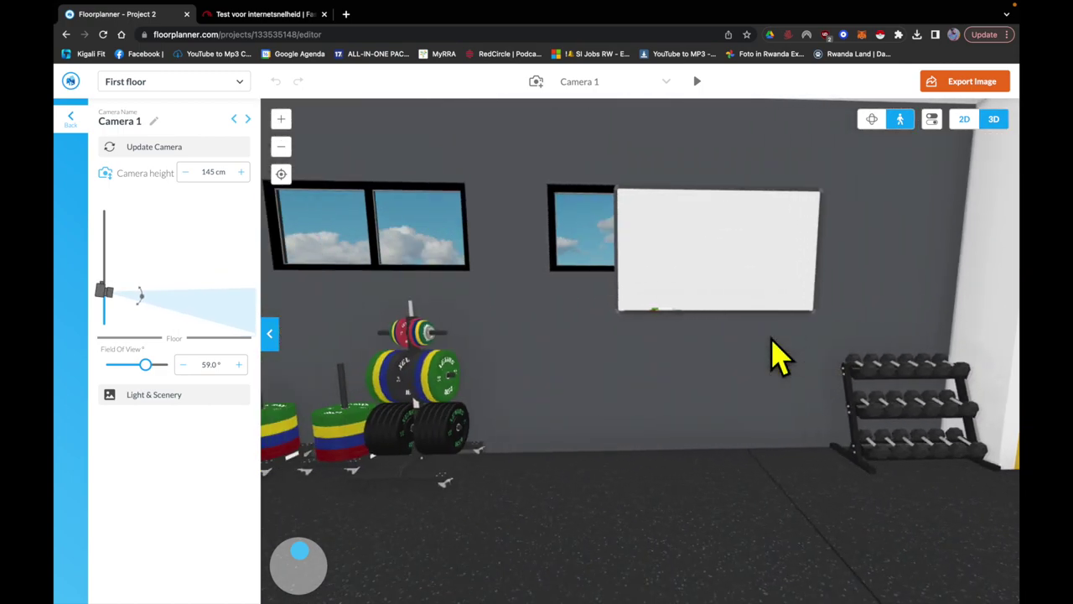
click(702, 281)
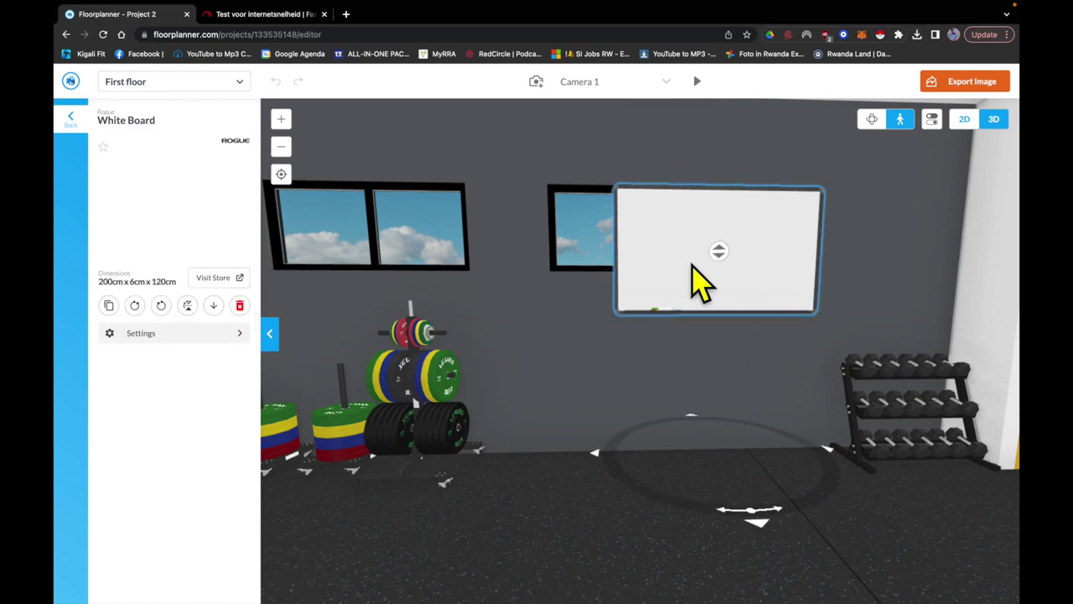
drag(692, 267, 831, 258)
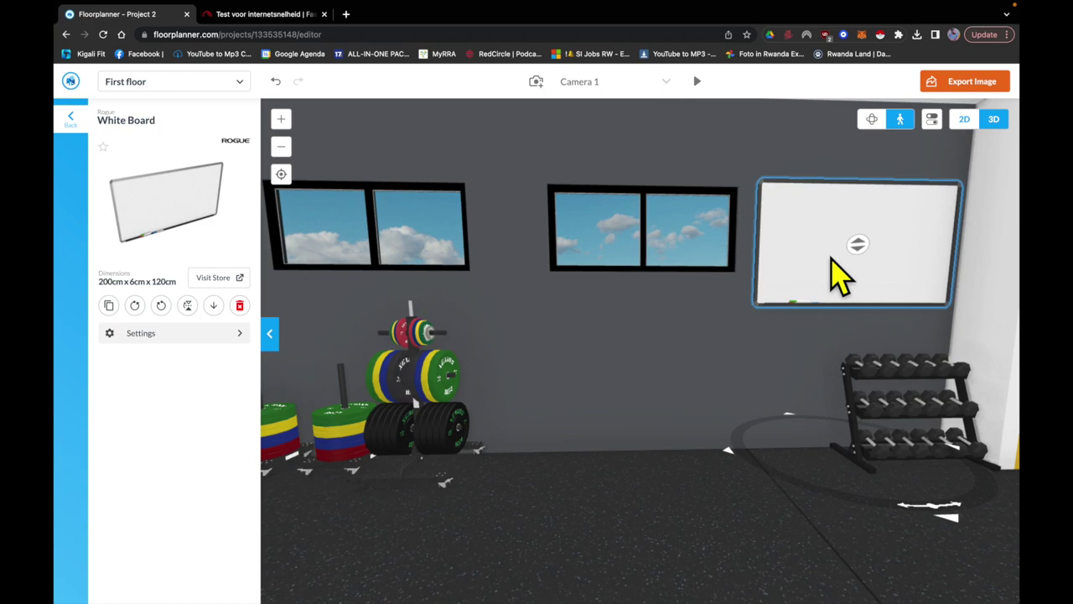
click(741, 387)
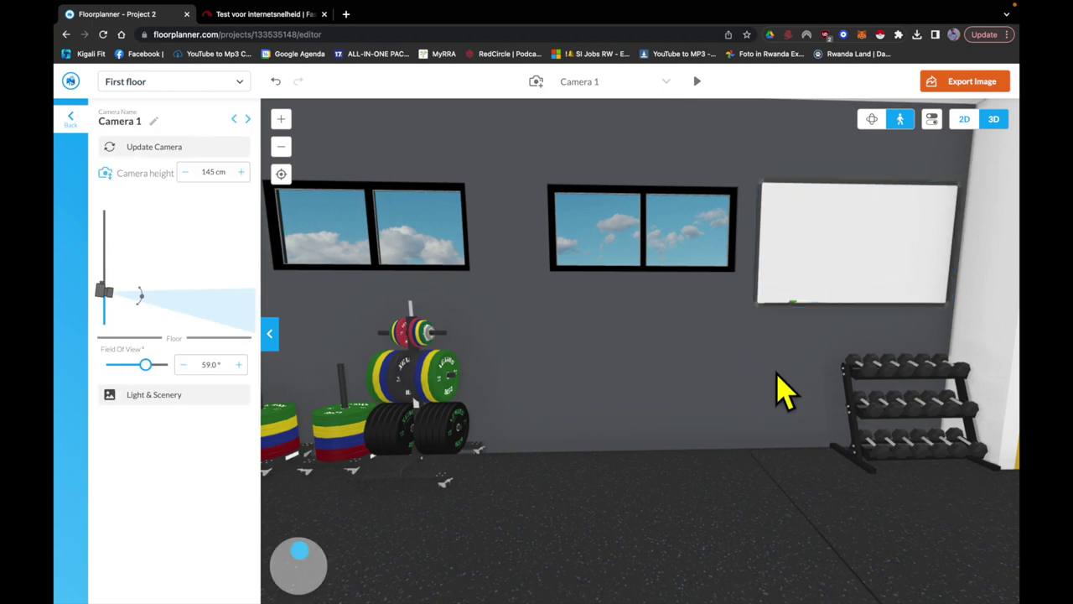
Examine the weight plate storage along the windowed wall and the barbell racks with benches on the opposite wall
drag(787, 361, 730, 383)
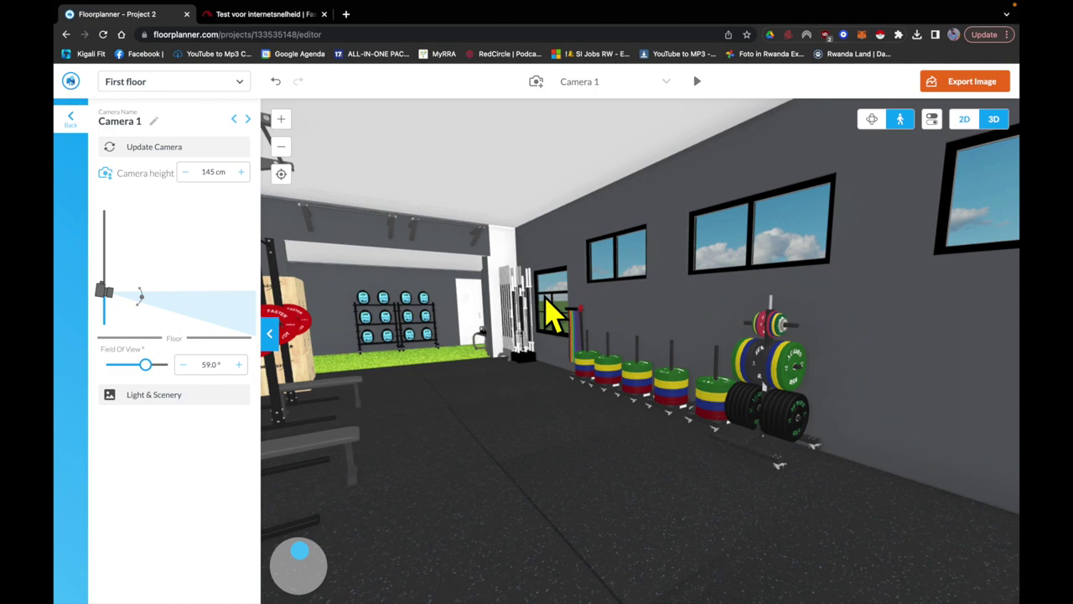
drag(681, 339, 632, 332)
key(Right)
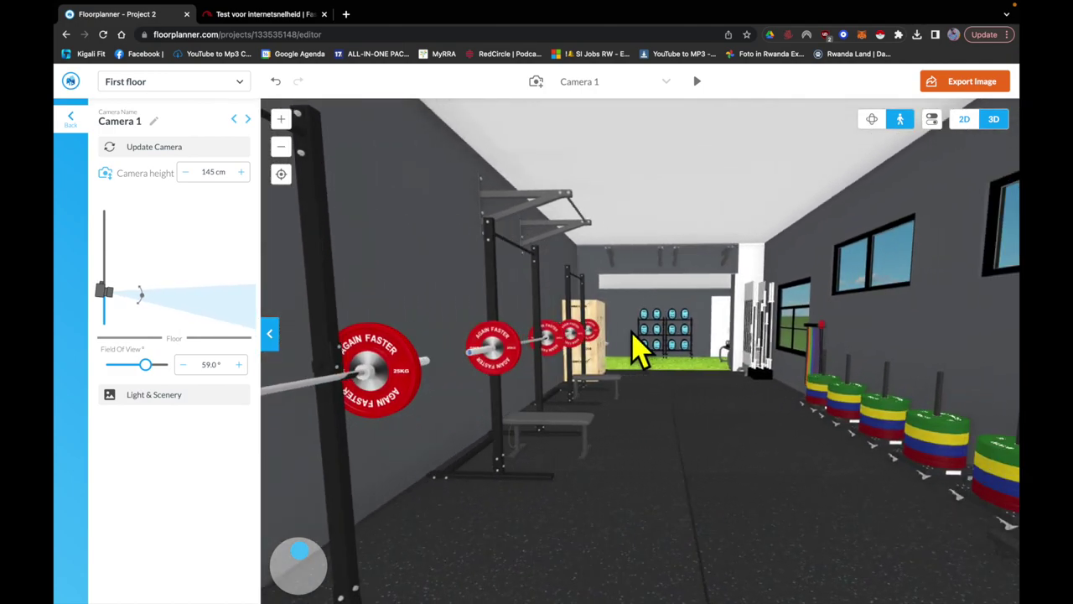
drag(688, 352, 571, 351)
key(Left)
key(Right)
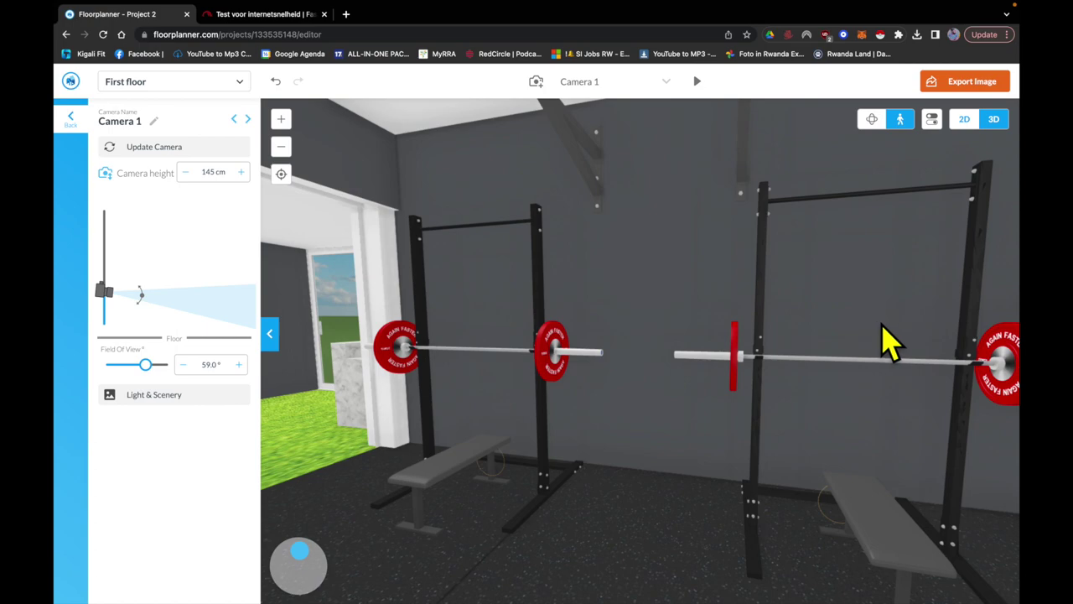
Examine the pull-up bars mounted above the barbell racks, and turn to view the full length of the gym floor
mouse_move(901, 321)
mouse_down()
mouse_move(889, 319)
mouse_move(915, 319)
mouse_up()
drag(712, 262, 712, 239)
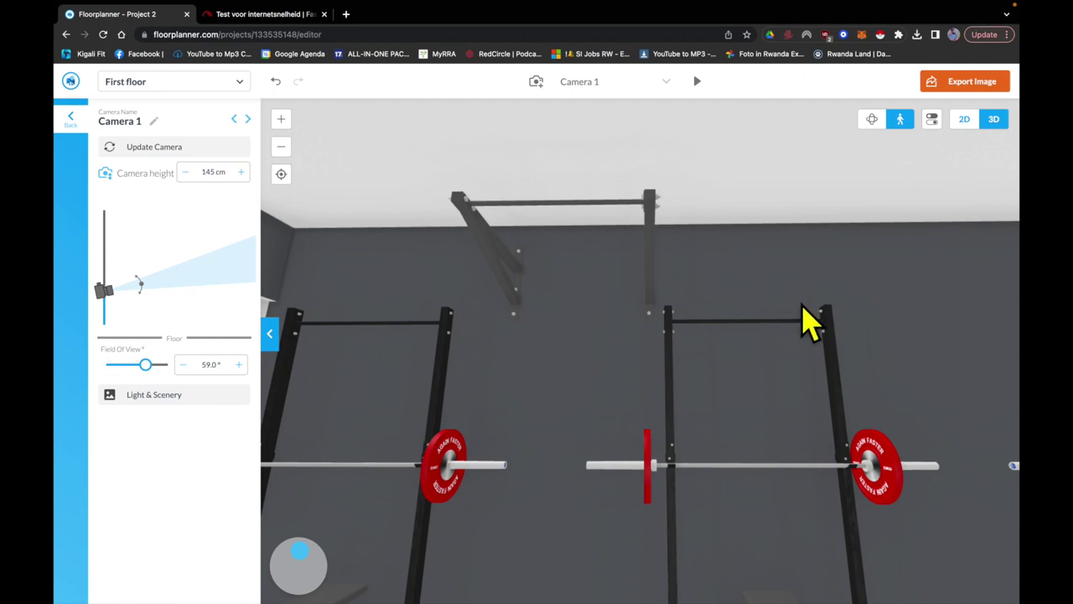
key(Left)
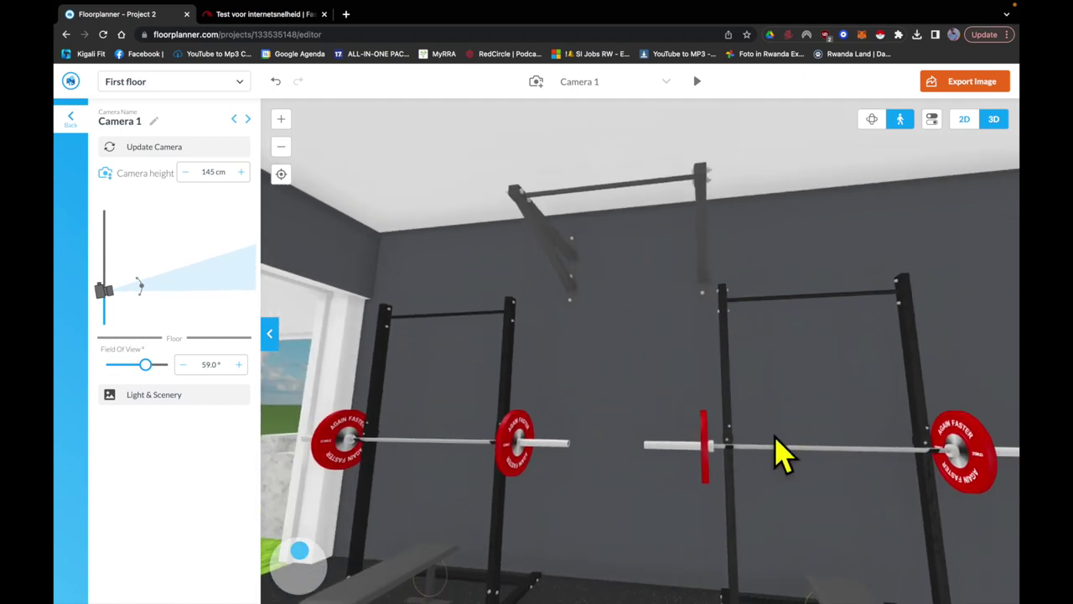
drag(947, 366, 1018, 377)
drag(612, 407, 659, 402)
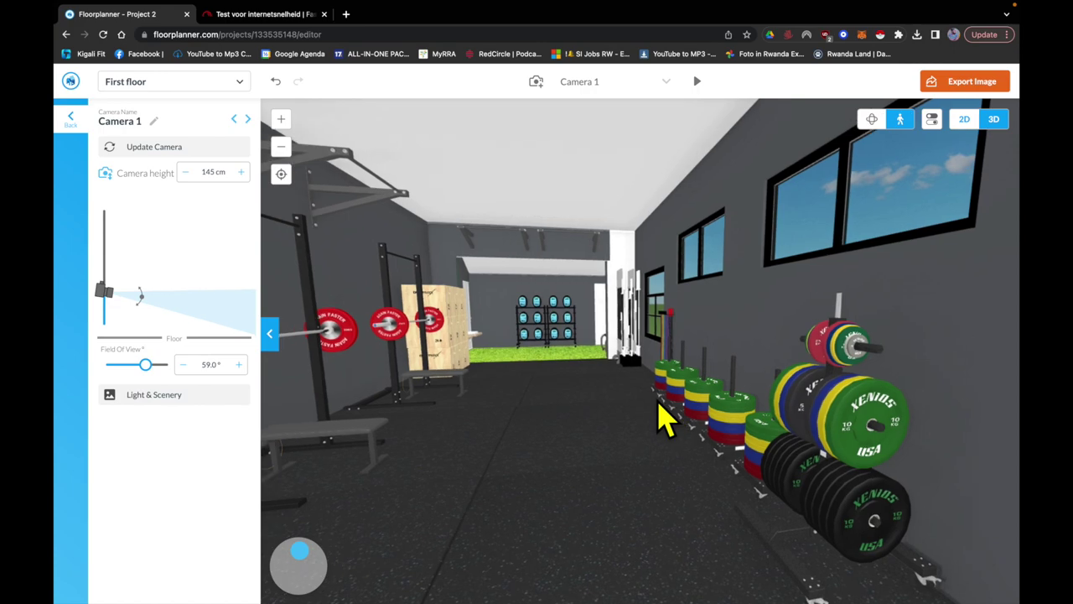
Walk along the gym floor past the bumper plate stacks and resistance bands towards the wooden plyo boxes
key(Up)
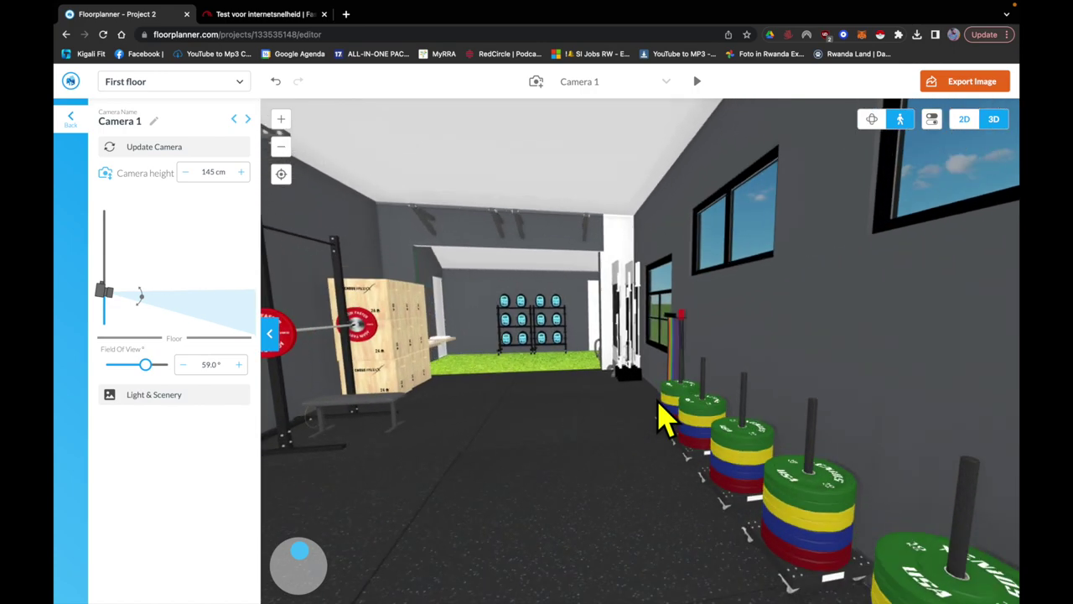
drag(639, 398, 628, 397)
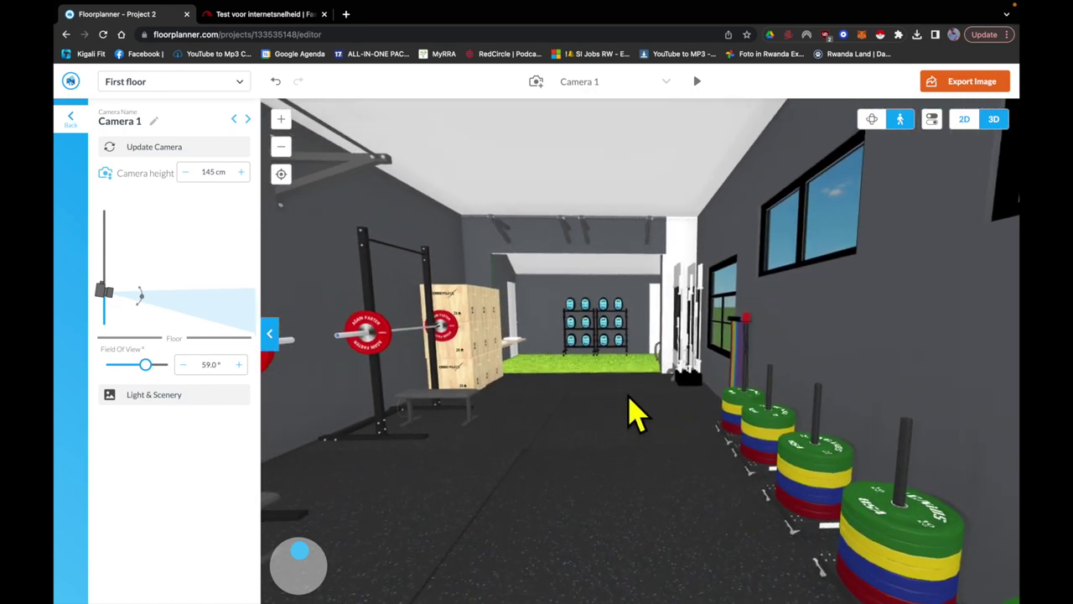
key(Up)
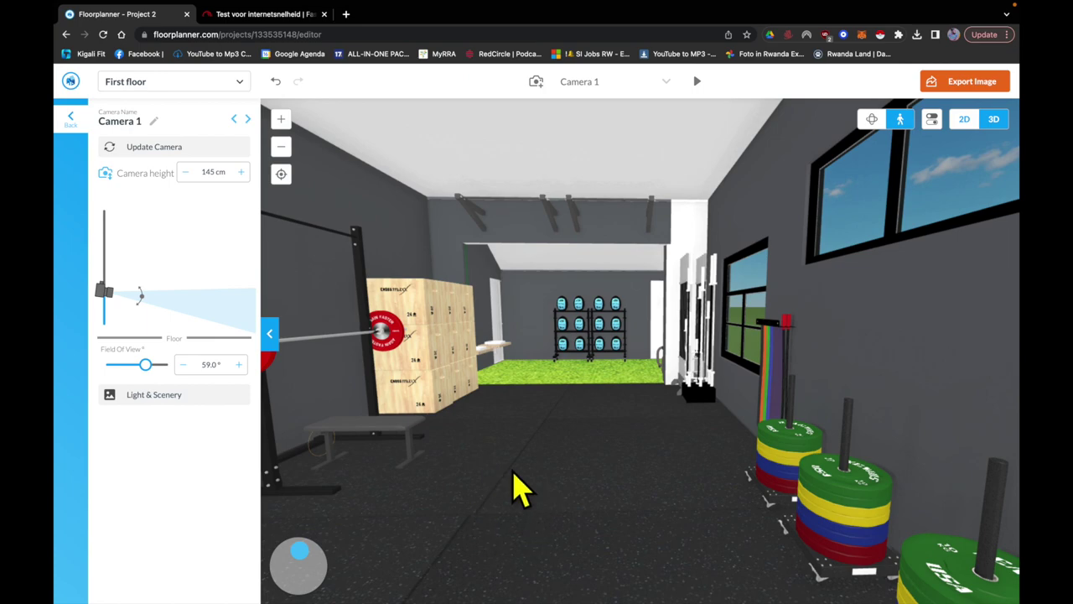
key(Up)
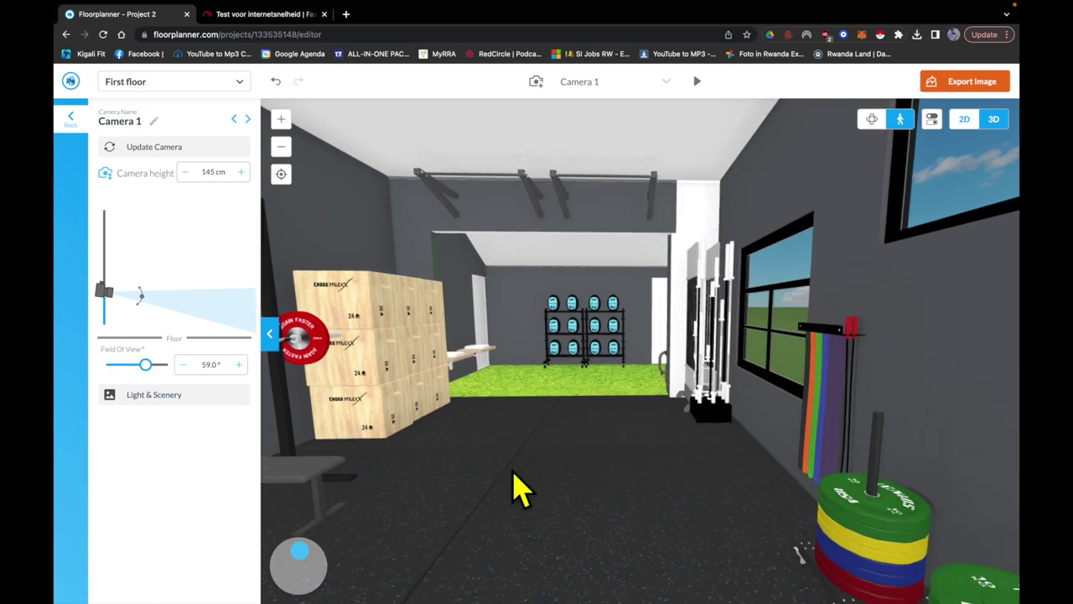
key(Left)
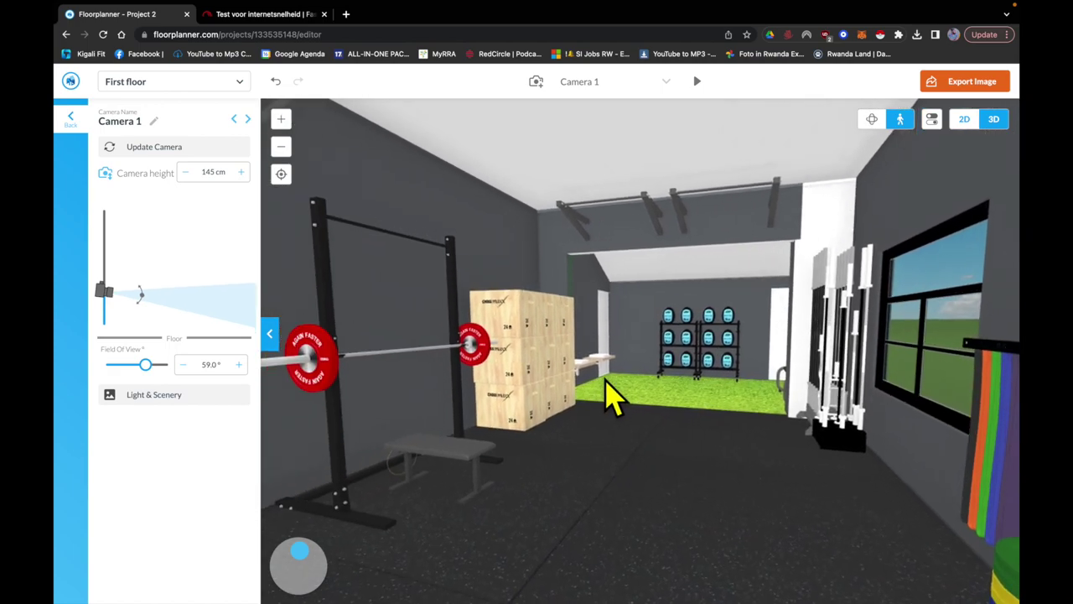
key(Up)
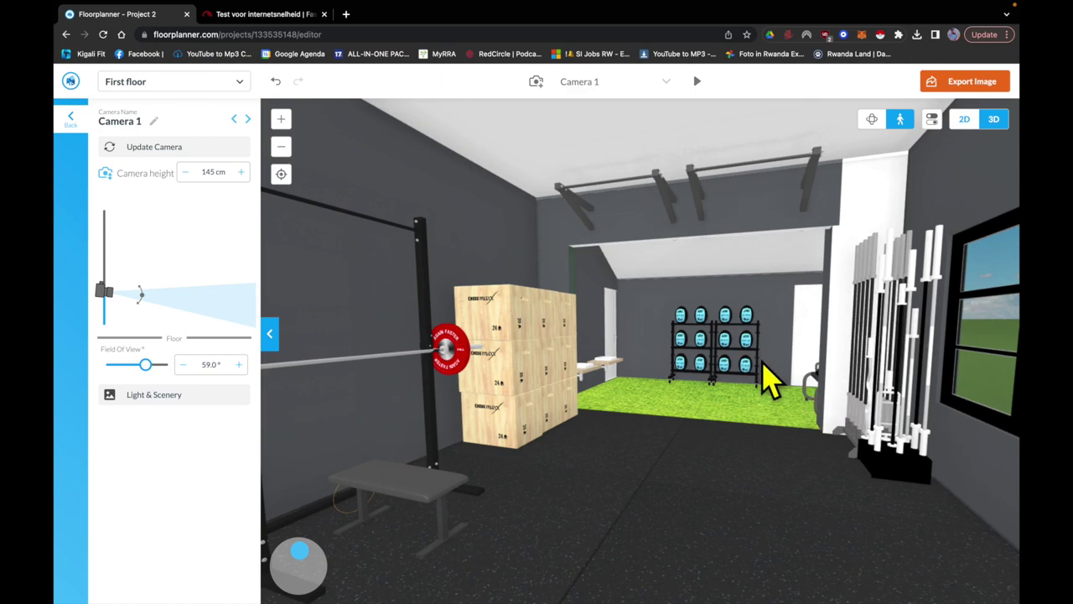
Look around the barbell storage by the window, the pull-up bars over the opening and the stacked plyo boxes
mouse_move(709, 337)
mouse_down()
mouse_move(726, 340)
mouse_move(721, 333)
mouse_up()
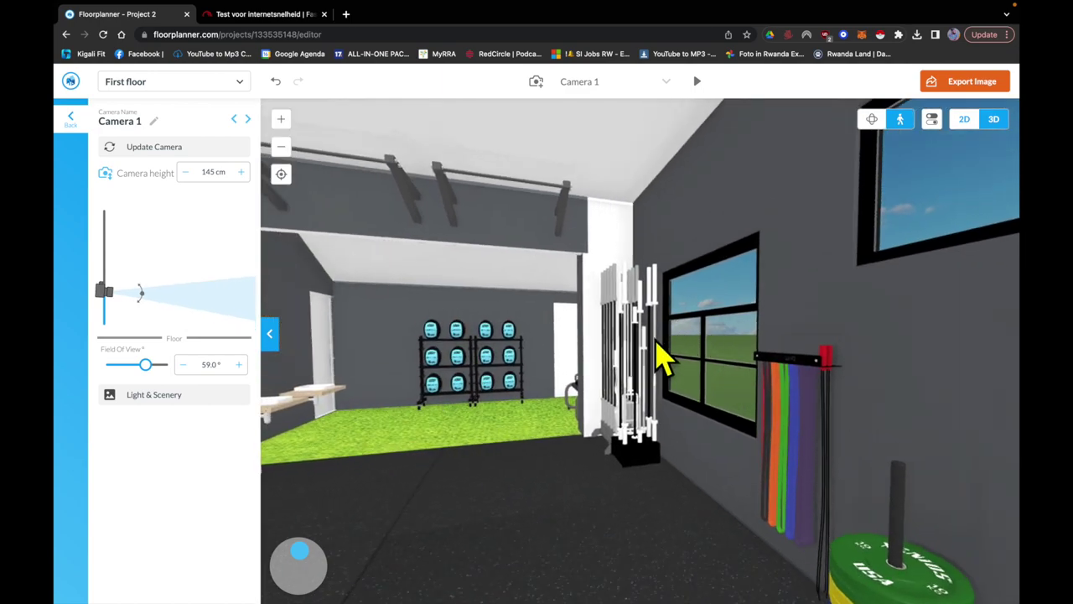
key(Left)
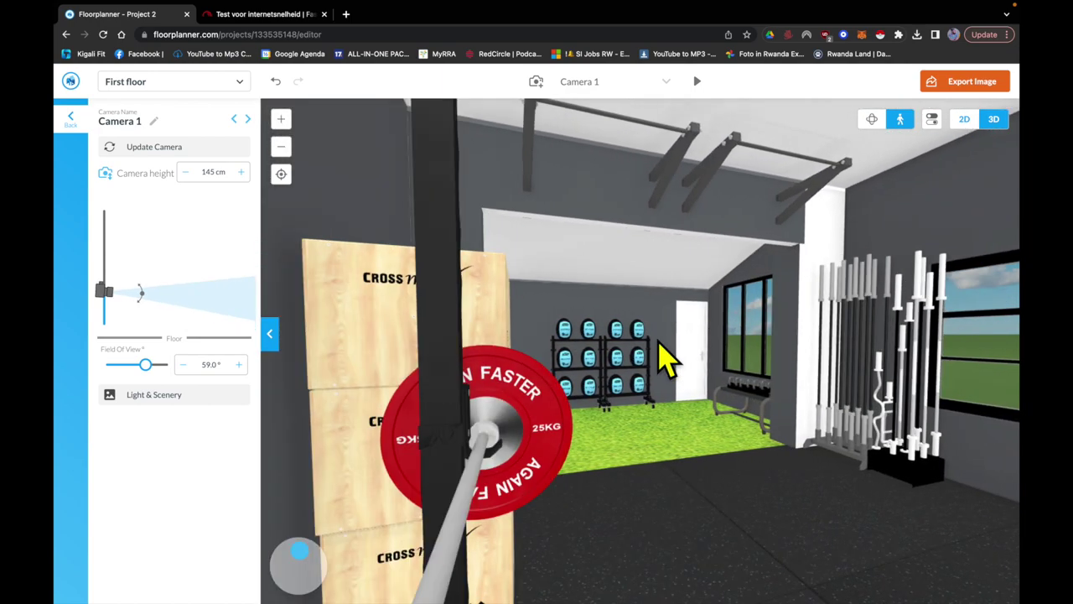
key(Right)
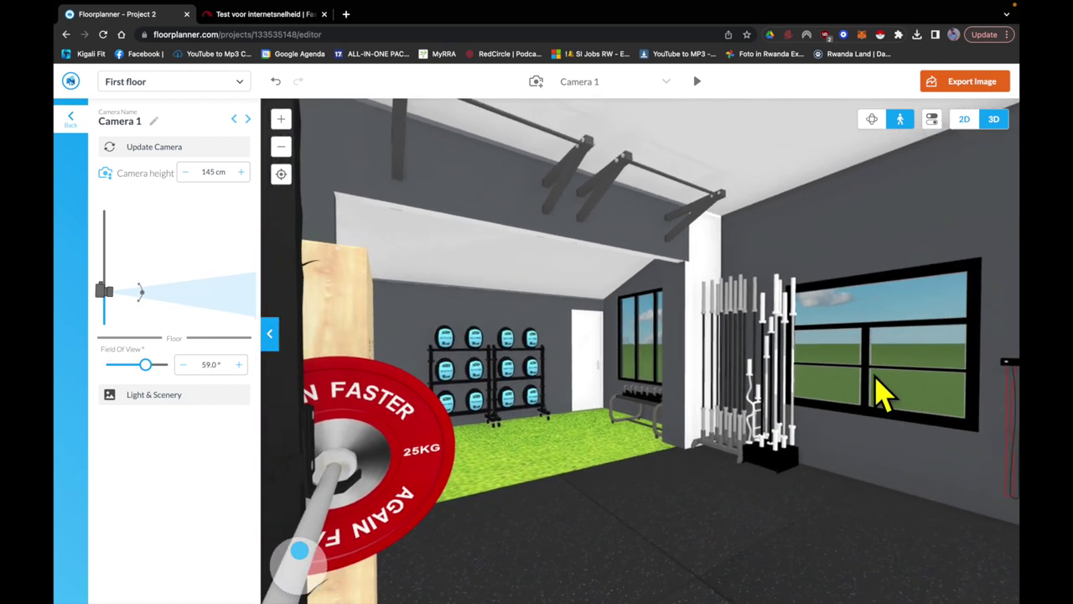
key(Left)
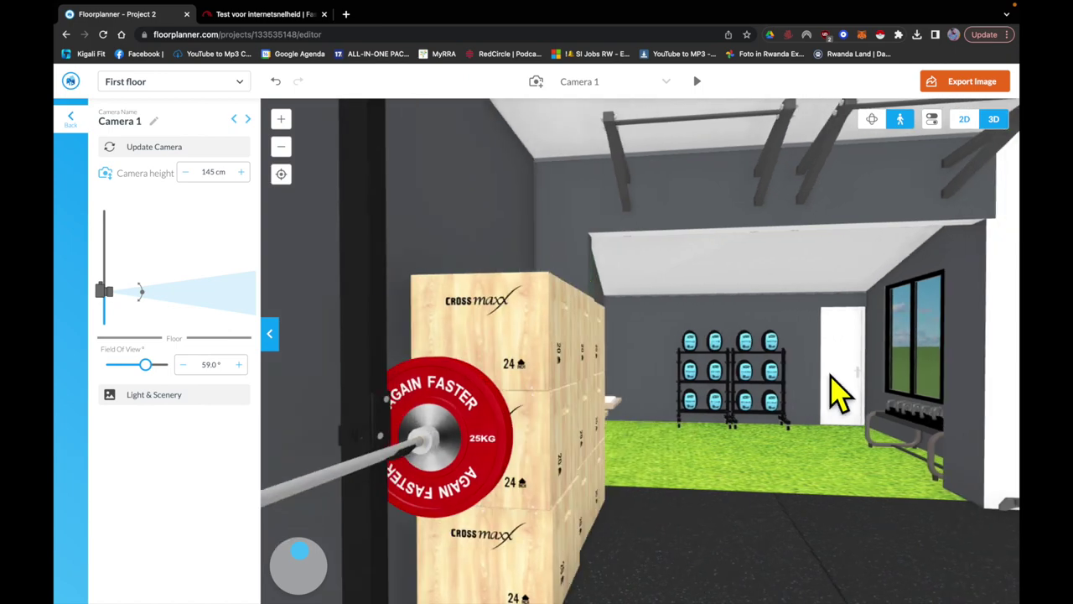
key(Right)
key(Up)
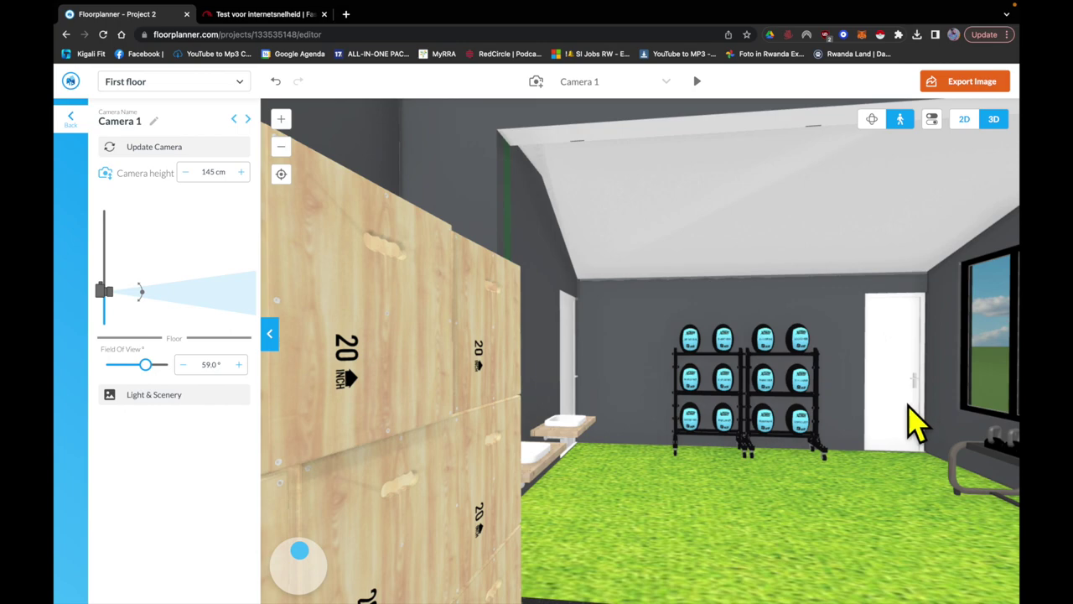
Walk up to the grass area and view its medicine ball racks, kettlebell rack and wall-mounted washbasins
key(Up)
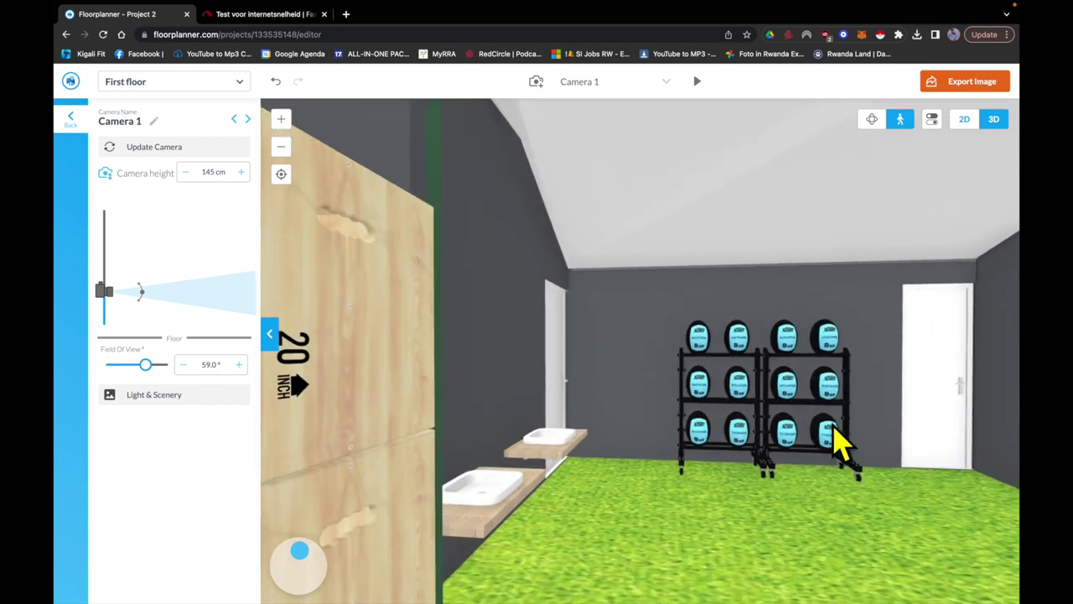
key(Right)
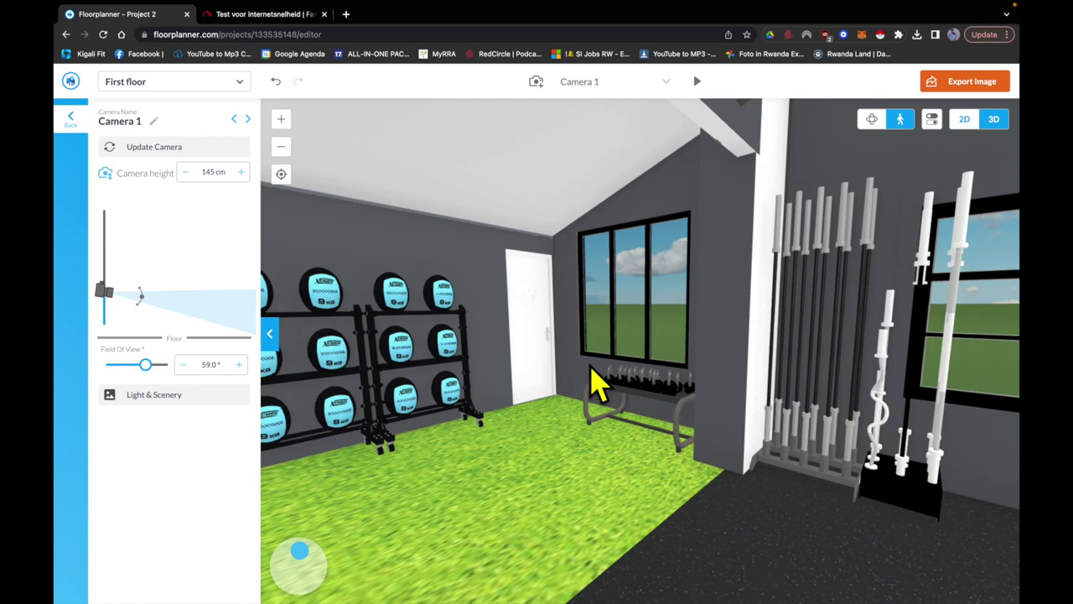
key(Left)
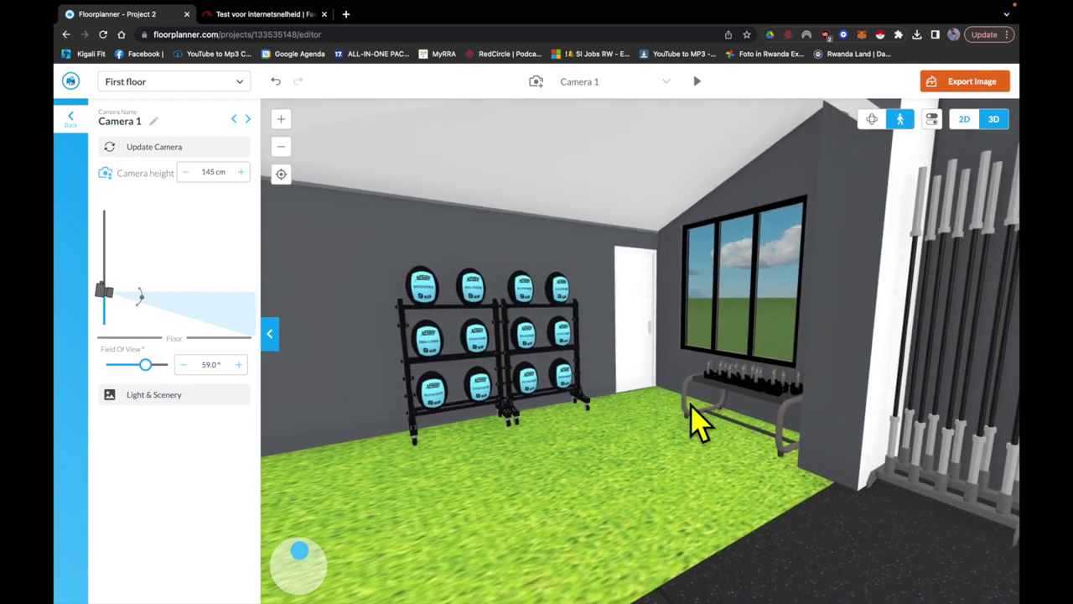
key(Left)
drag(585, 392, 580, 388)
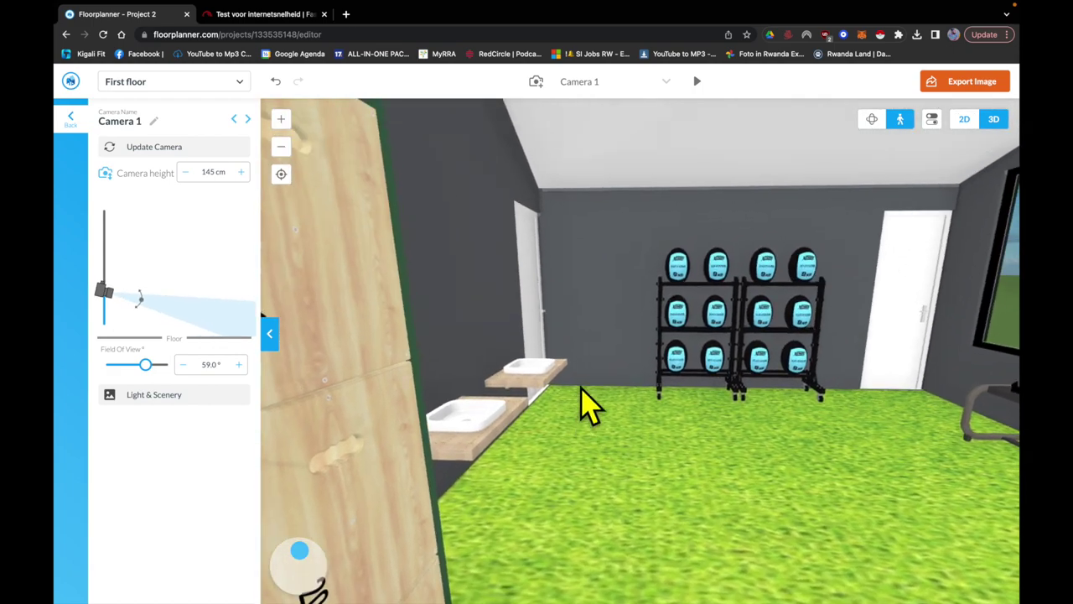
key(Right)
key(Left)
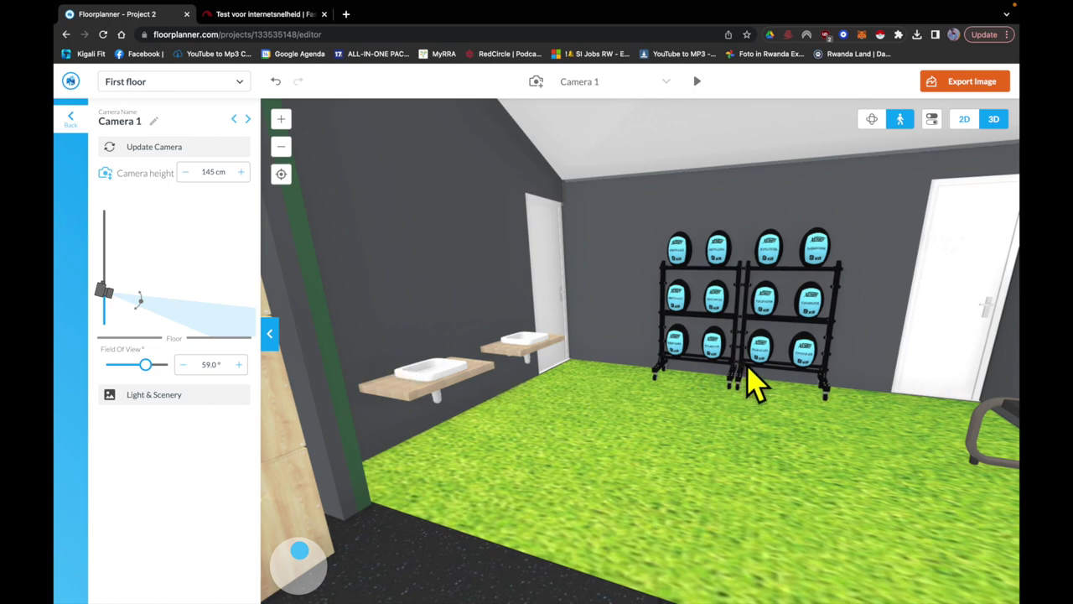
Cross the grass area past the medicine balls and go through the white door beside the window into the changing room
mouse_move(878, 353)
mouse_down()
mouse_move(861, 356)
mouse_move(872, 354)
mouse_up()
key(Right)
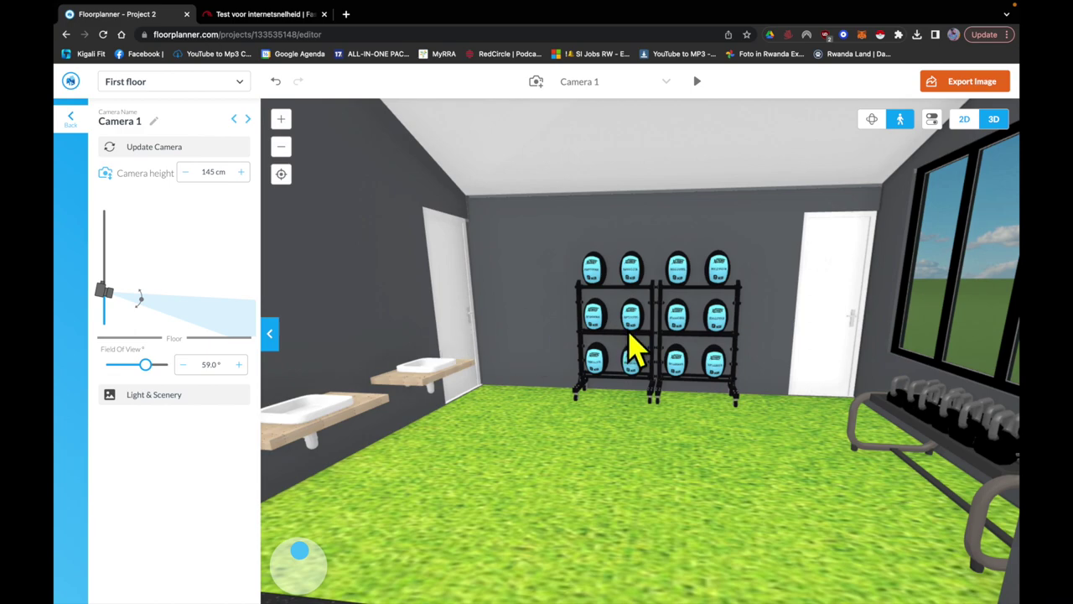
key(Right)
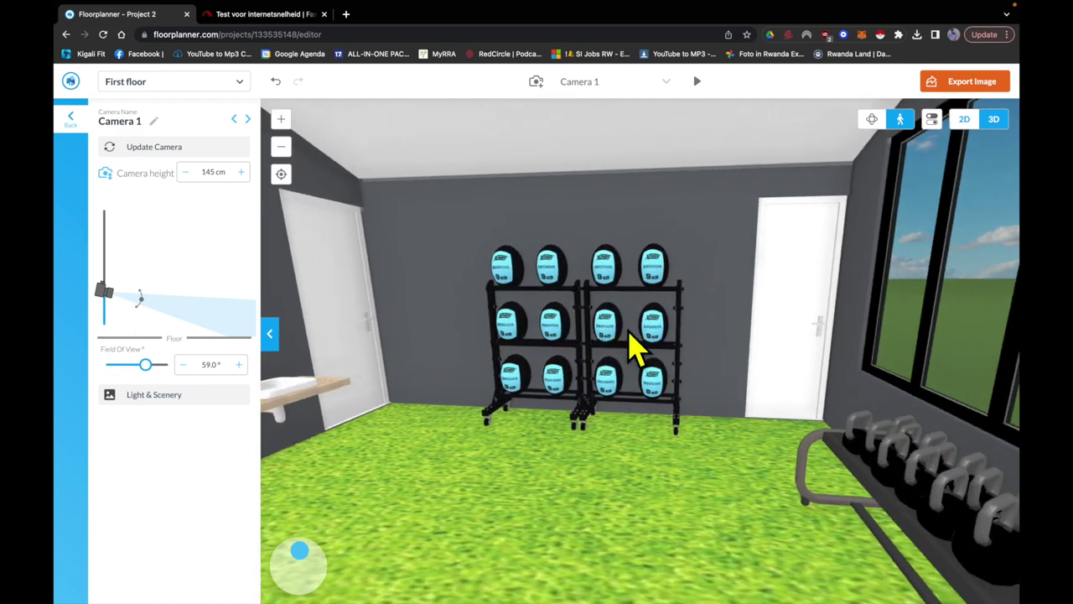
key(Up)
key(Right)
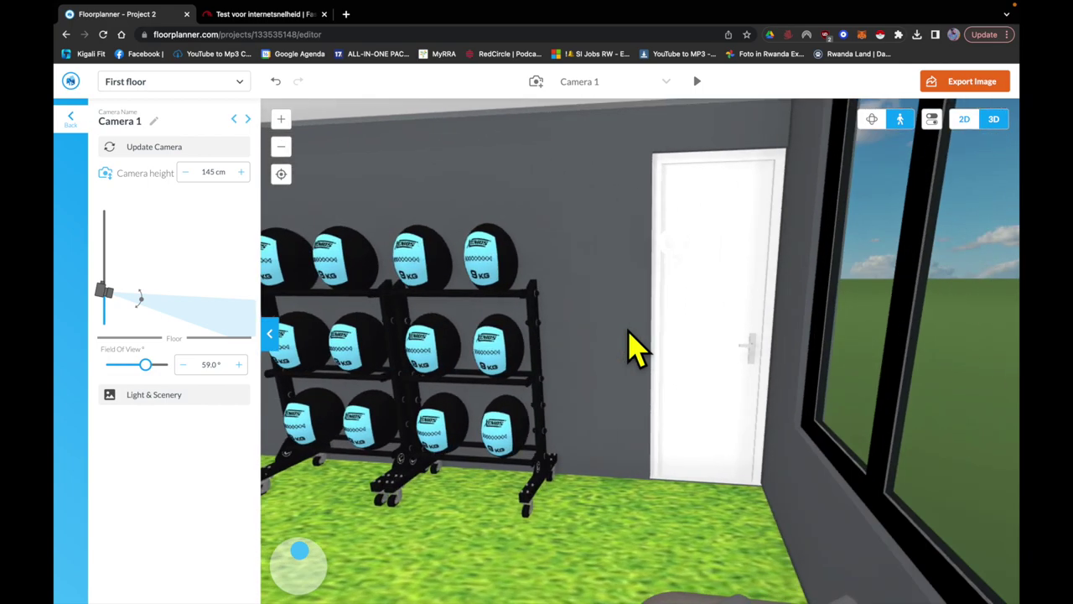
key(Up)
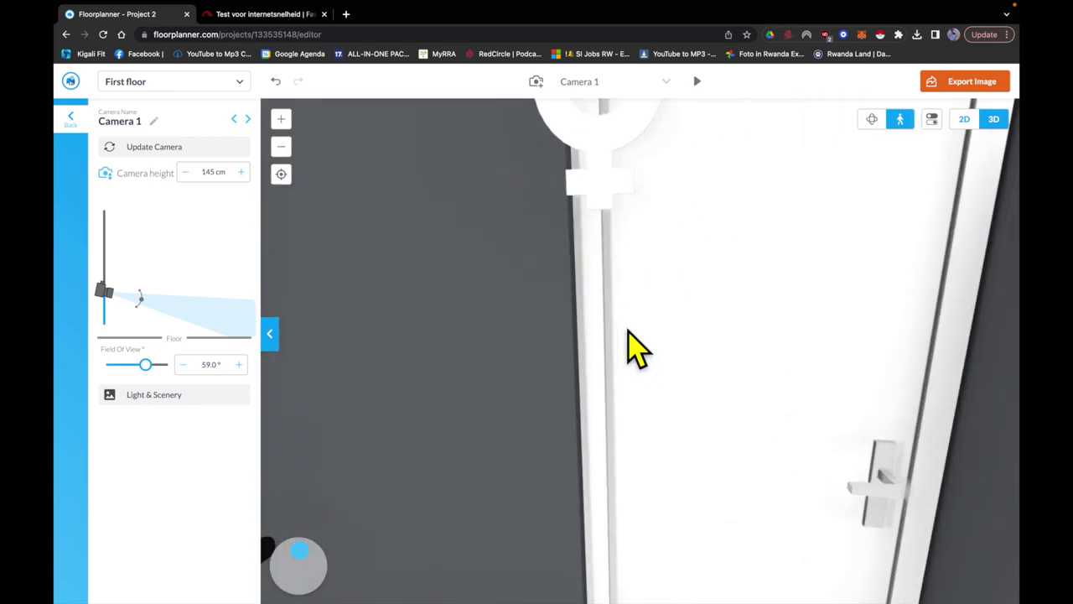
key(Left)
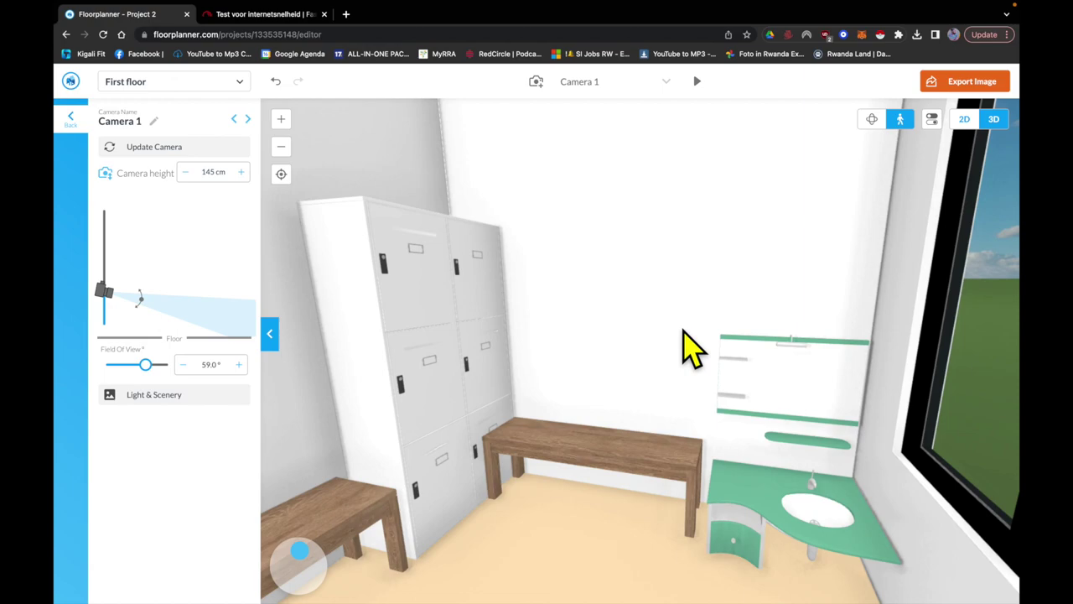
Examine the changing room's lockers, wooden benches and green washbasin with its mirror and shelves
drag(637, 335, 637, 323)
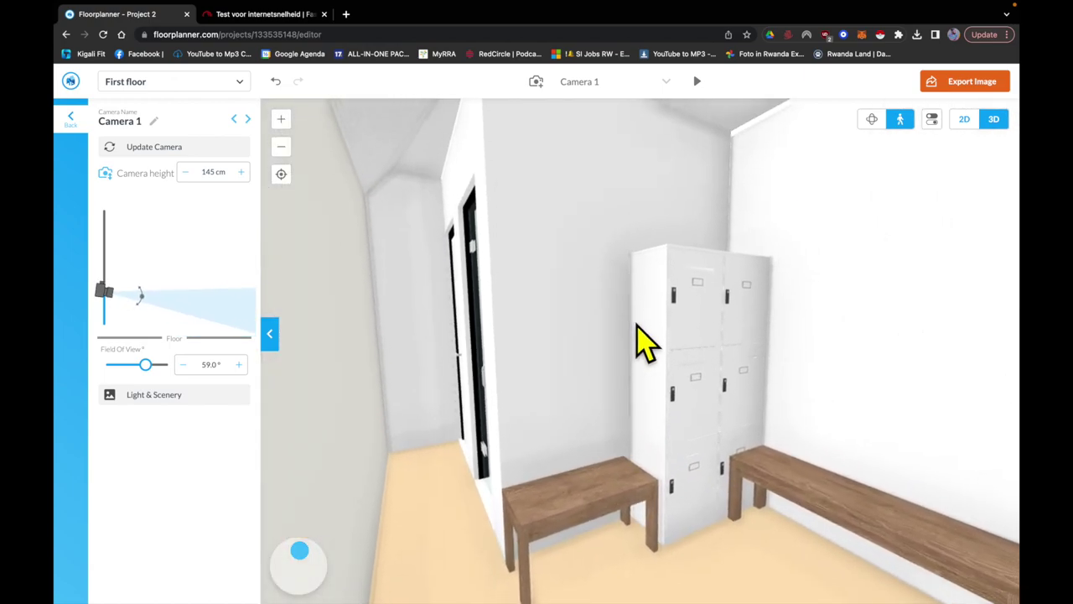
key(Down)
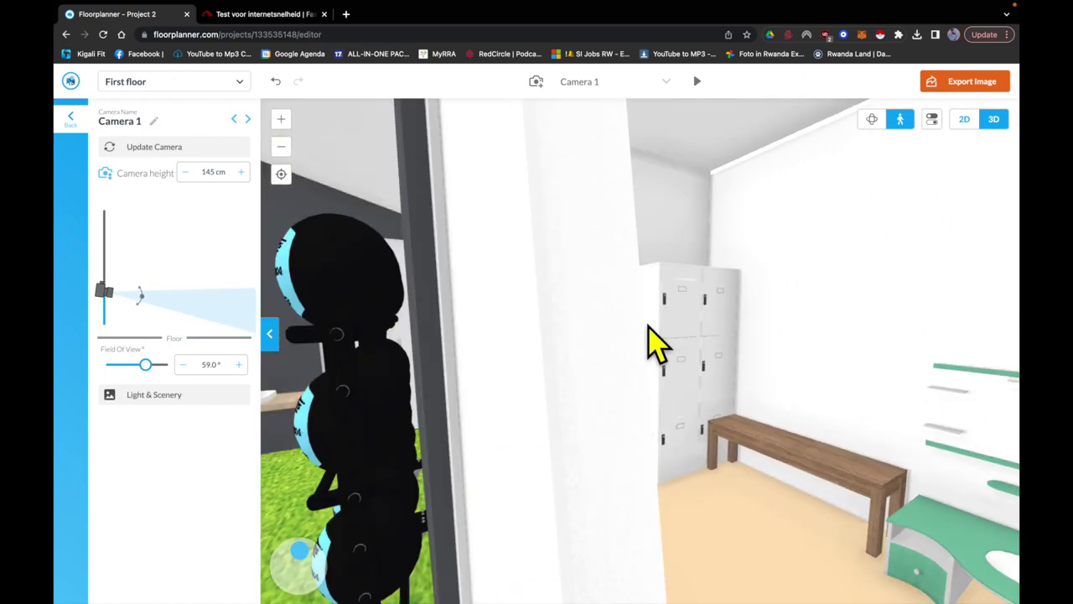
key(Up)
drag(814, 335, 865, 337)
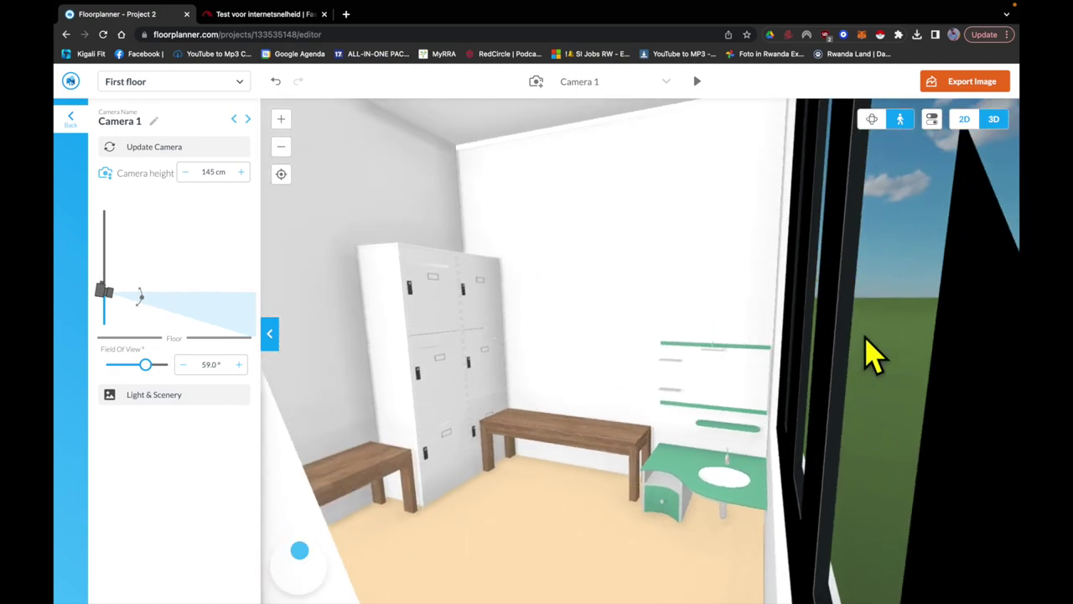
key(Up)
key(Left)
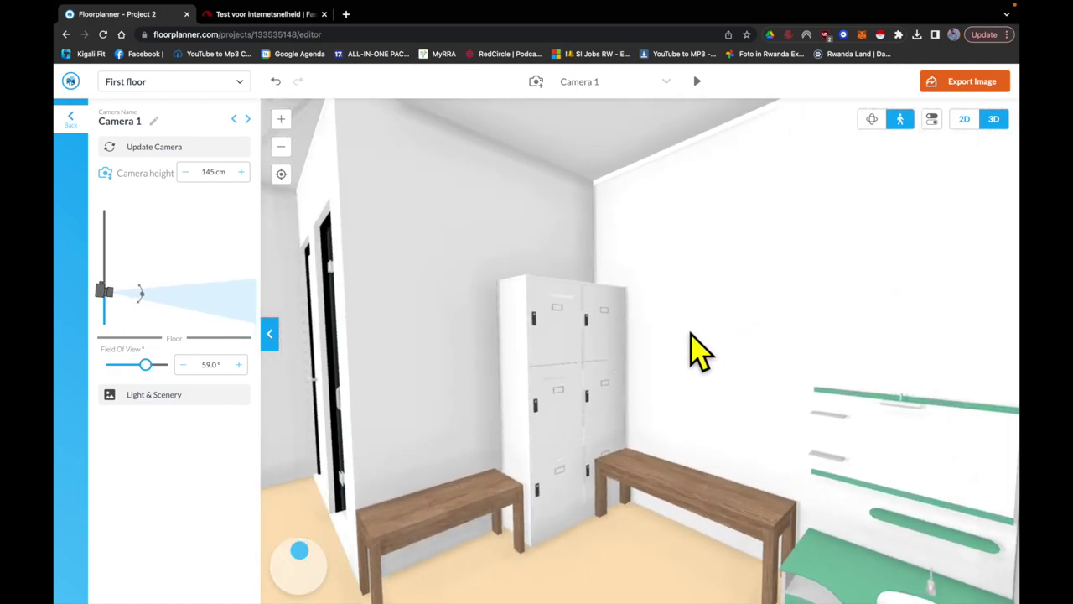
key(Left)
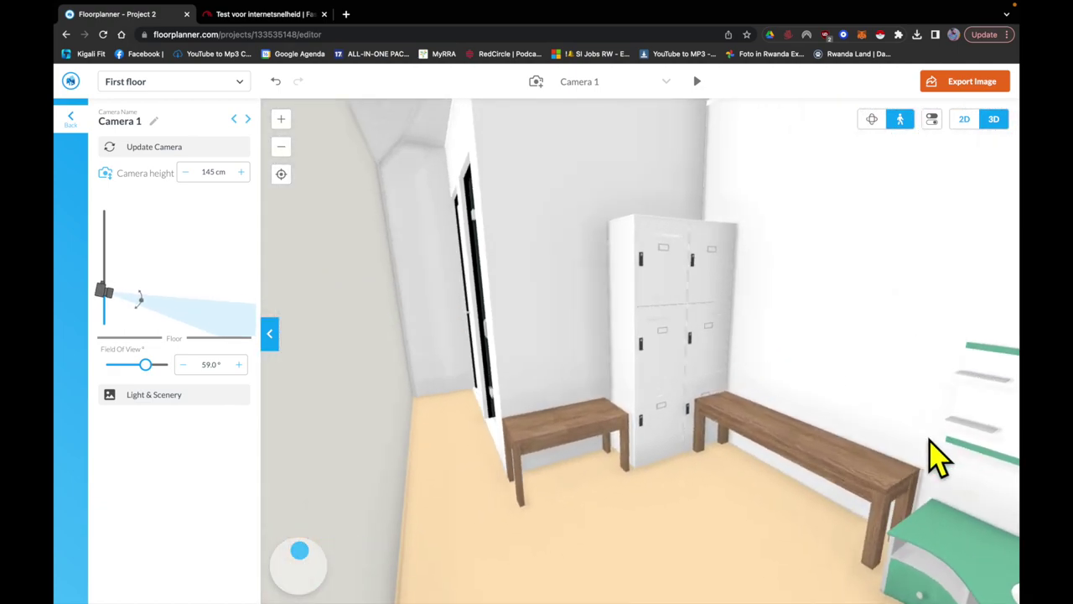
key(Right)
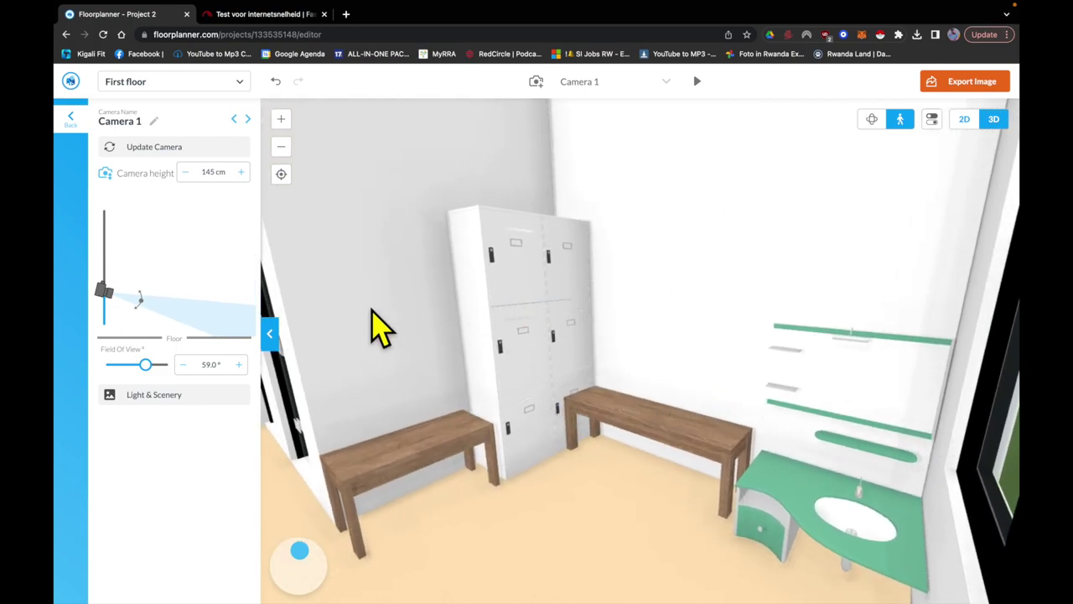
key(Left)
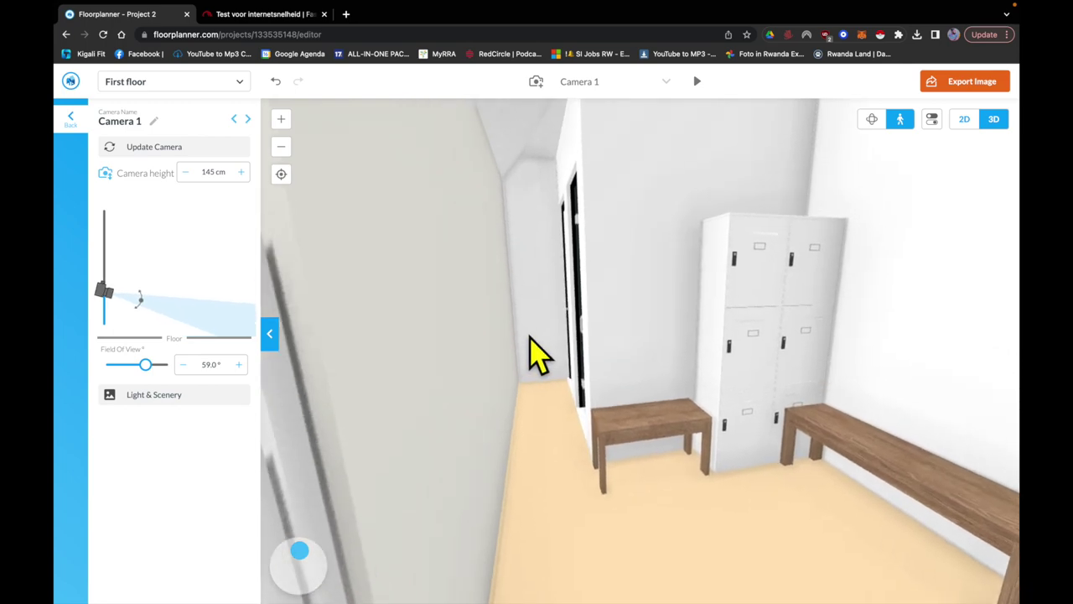
Walk towards the changing room's narrow passage with black-framed doors, and turn back to the lockers and bench
drag(530, 337, 535, 334)
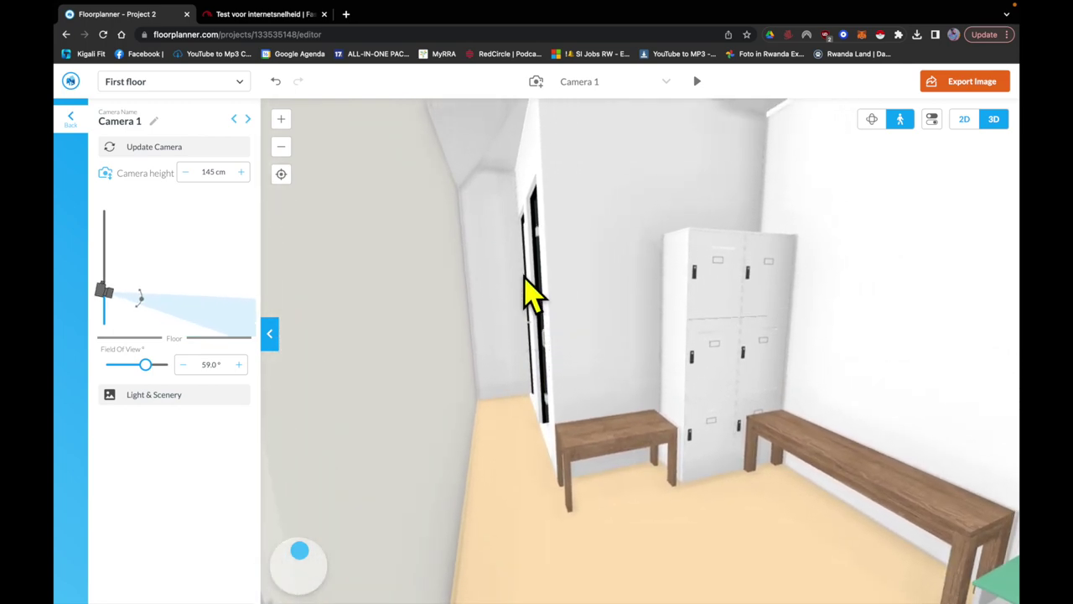
key(Up)
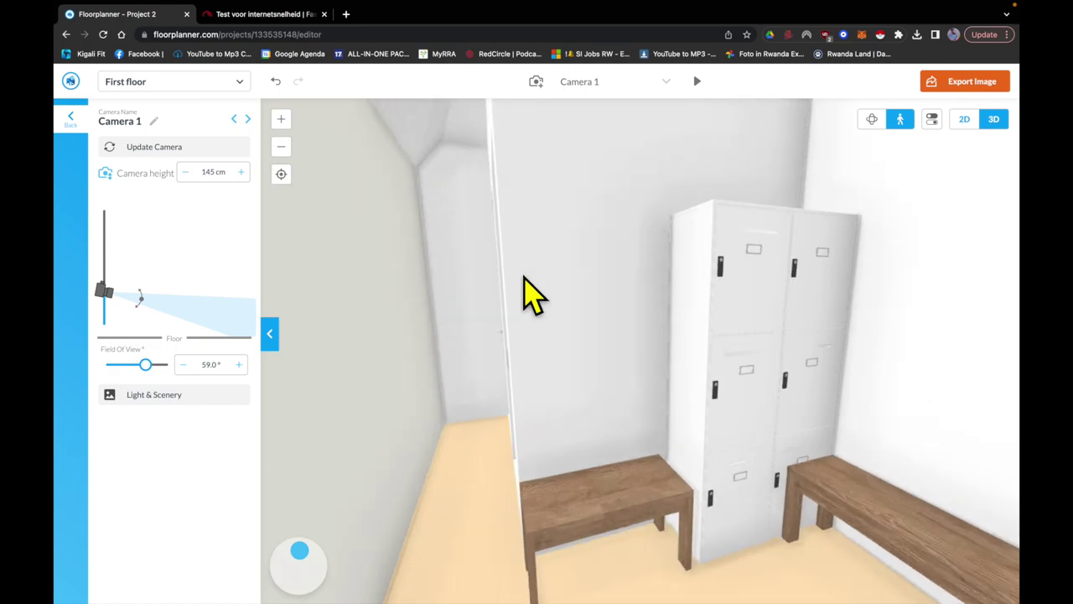
key(Left)
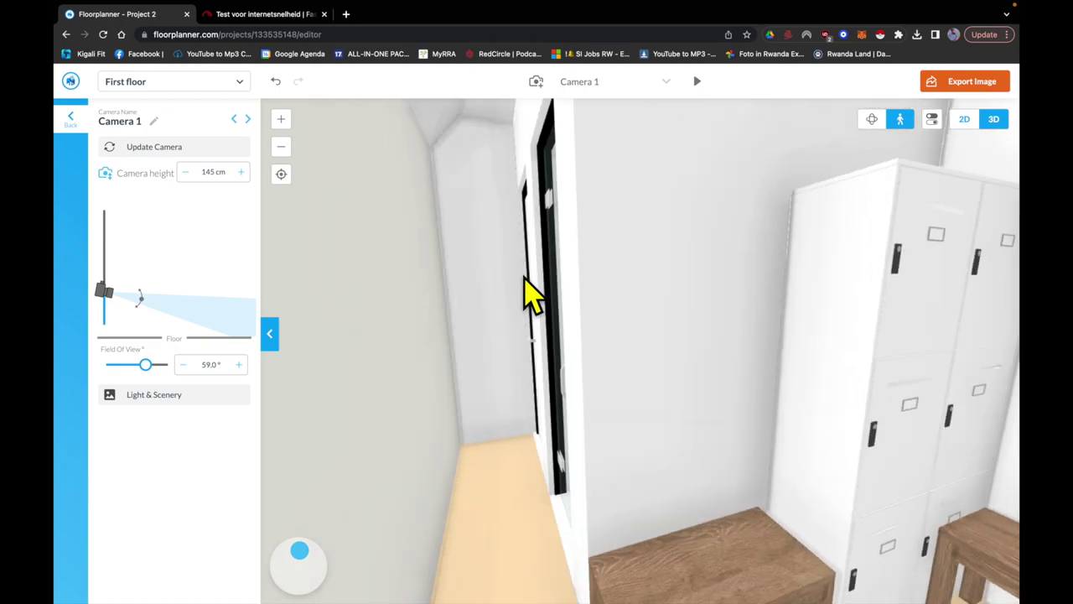
key(Up)
drag(622, 280, 700, 277)
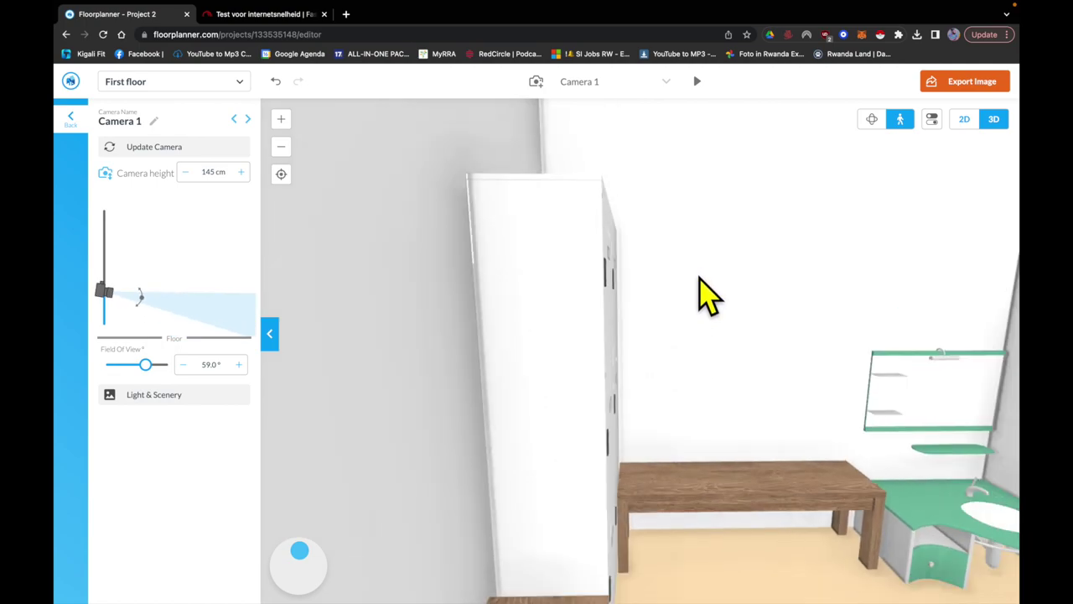
Walk from the lockers to the black-framed doors and go through one into the toilet cubicle
key(Down)
key(Left)
key(Right)
key(Left)
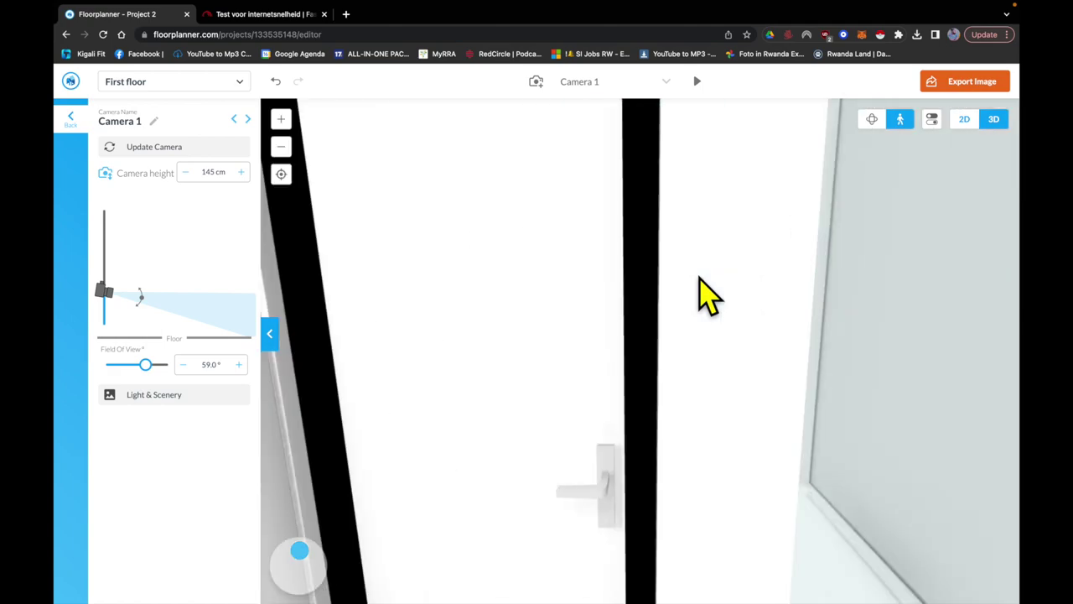
key(Right)
key(Right)
key(Left)
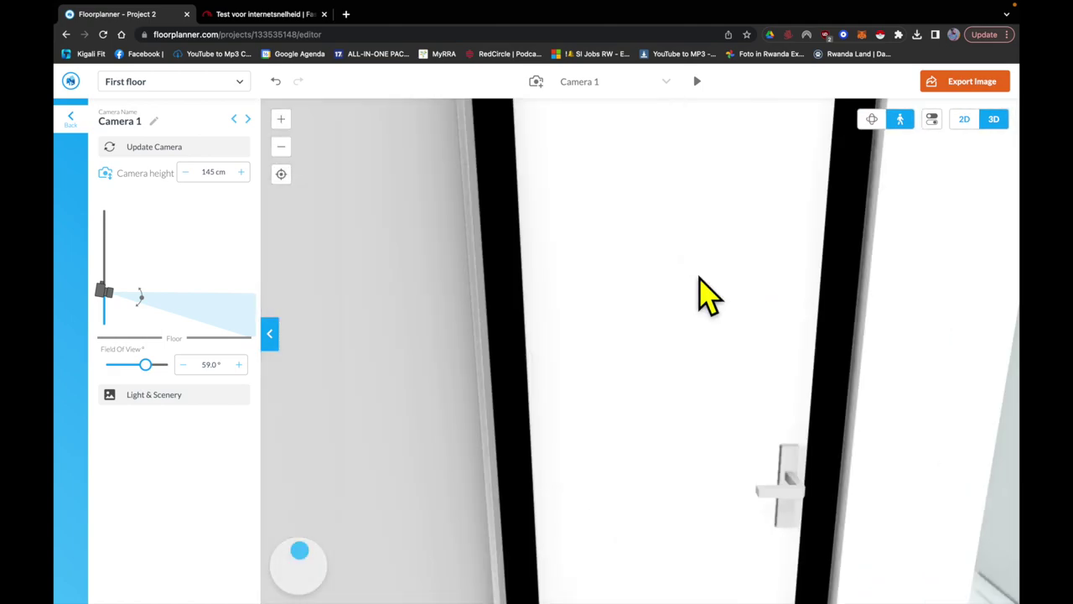
key(Up)
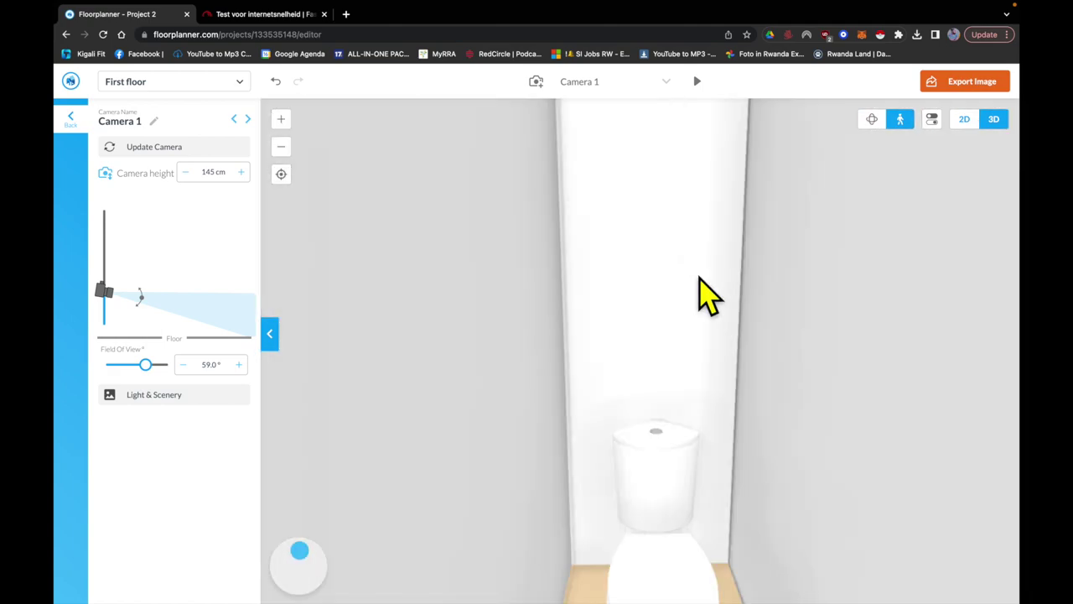
Tilt the view down to the toilet, lower the camera height to 135 cm, and level the view again
drag(699, 277, 699, 295)
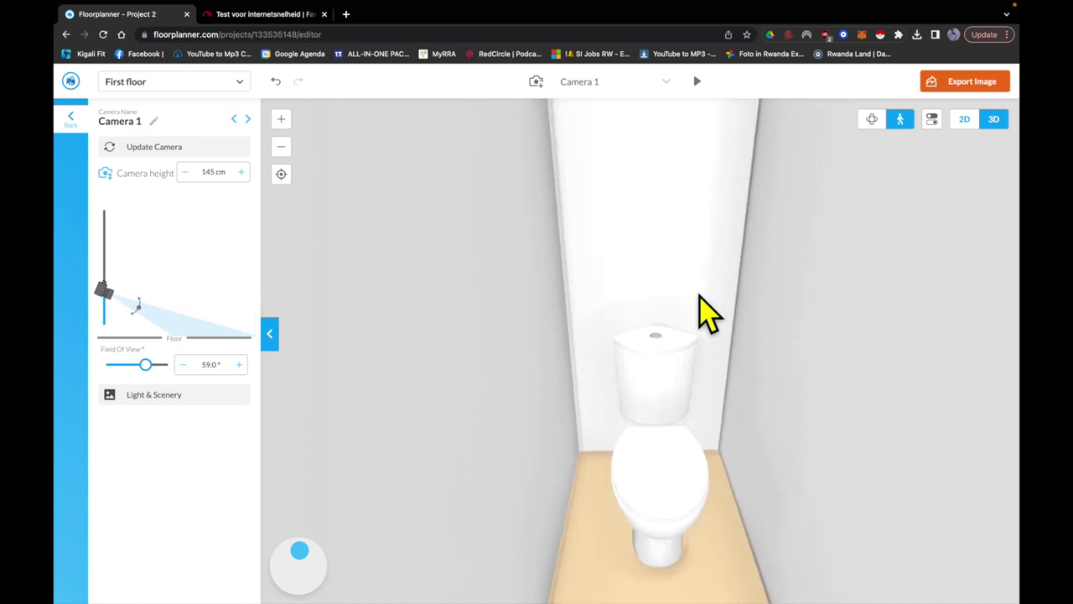
drag(99, 287, 99, 295)
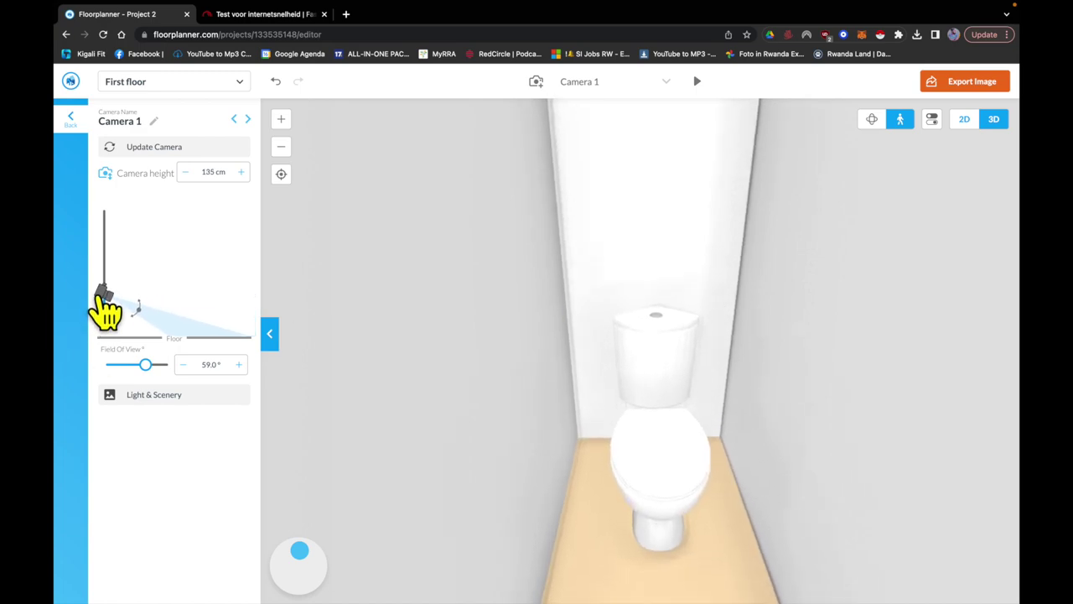
drag(623, 297, 629, 252)
Leave the toilet and changing room for the grass area, and turn to face the washbasins and the white door beside them
scroll(629, 251, down, 3)
key(Right)
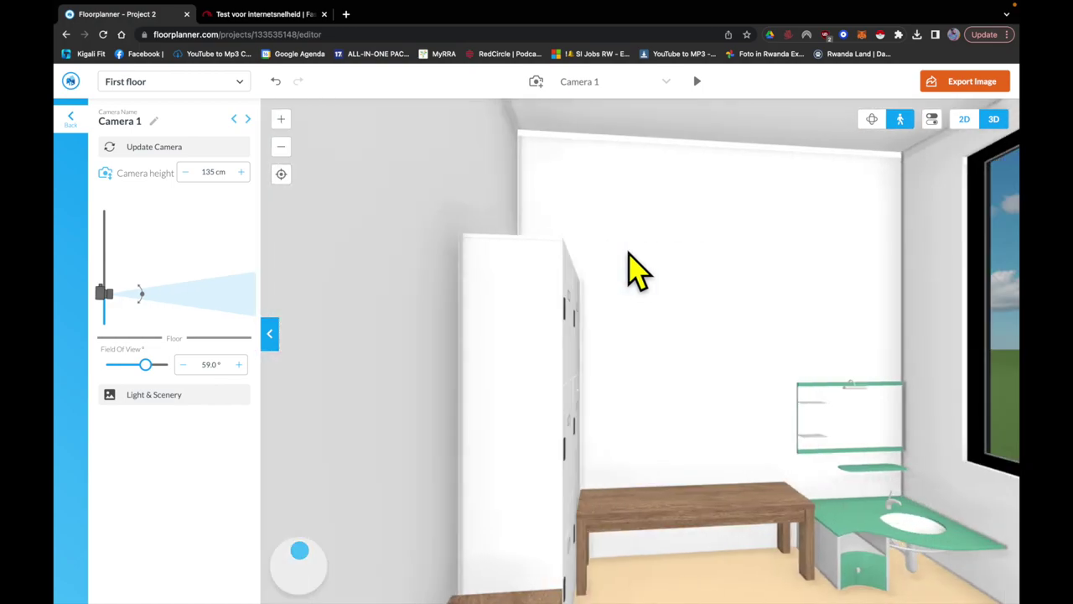
drag(629, 255, 629, 254)
key(Down)
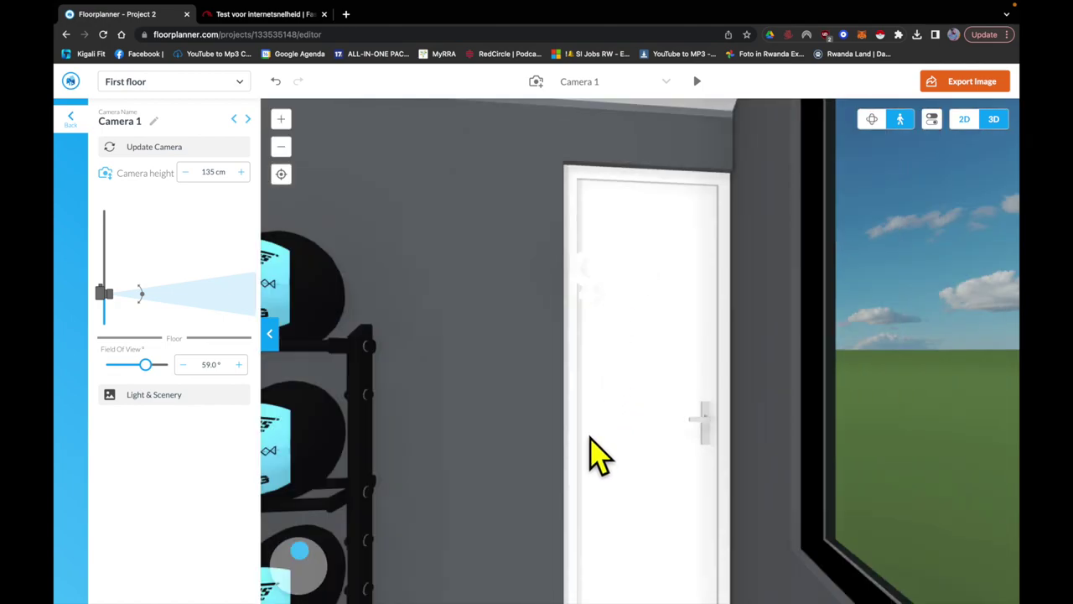
drag(571, 435, 506, 432)
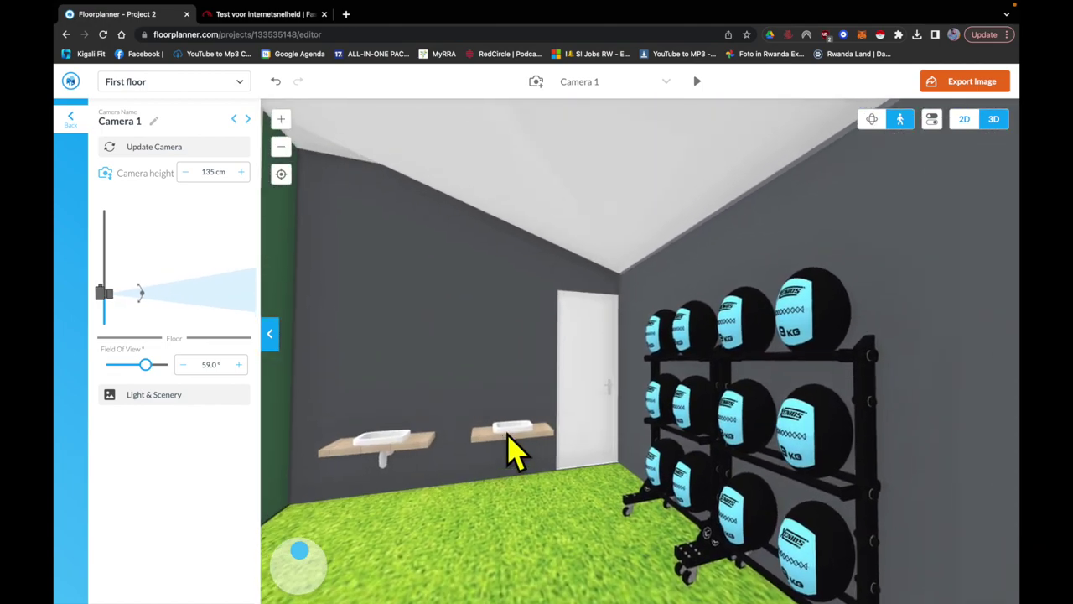
Walk past the medicine ball rack and through the white door beside the washbasins into the second changing room
key(Up)
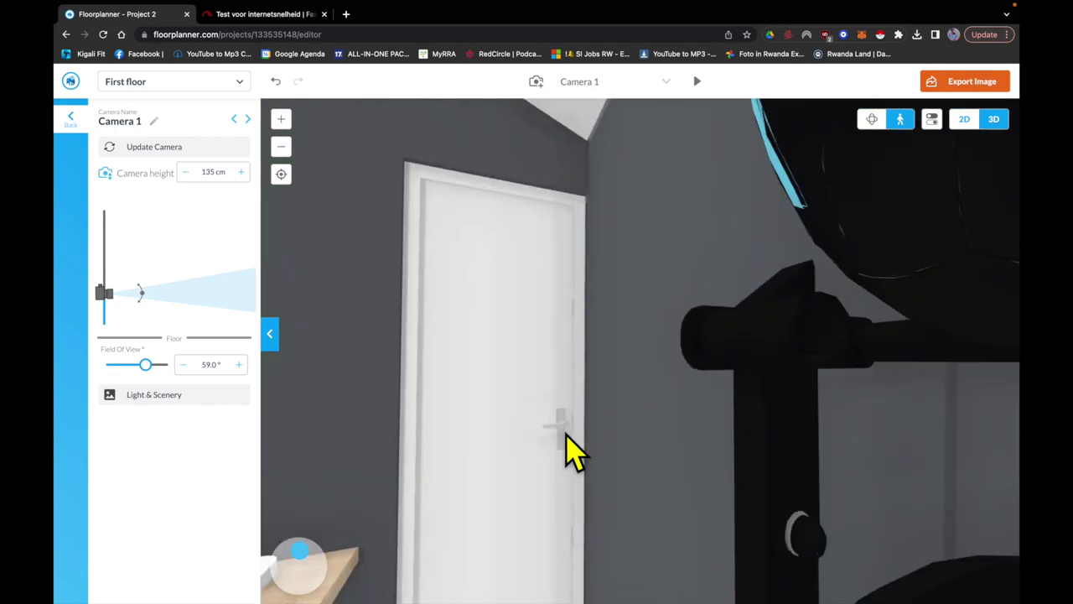
drag(566, 434, 543, 433)
key(Up)
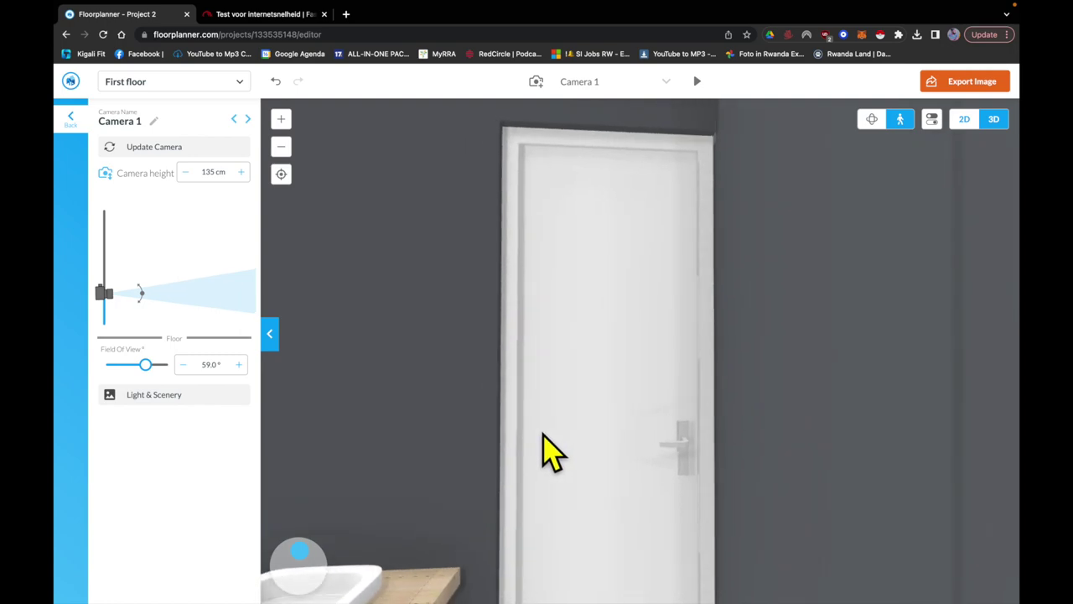
key(Up)
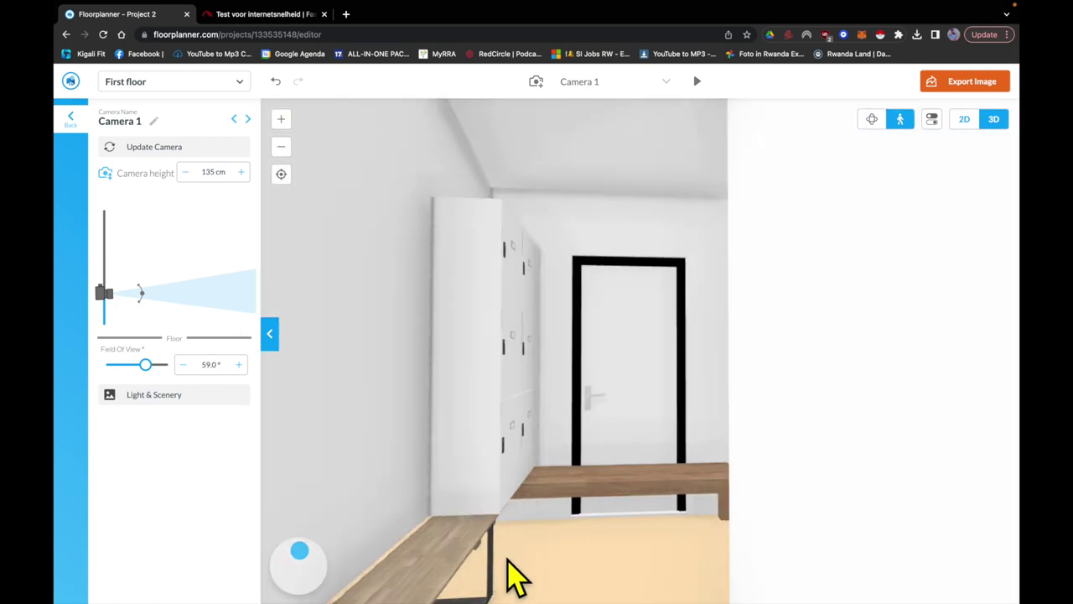
Examine the second changing room's wooden benches, lockers and black-framed door from floor to ceiling
drag(507, 568, 506, 576)
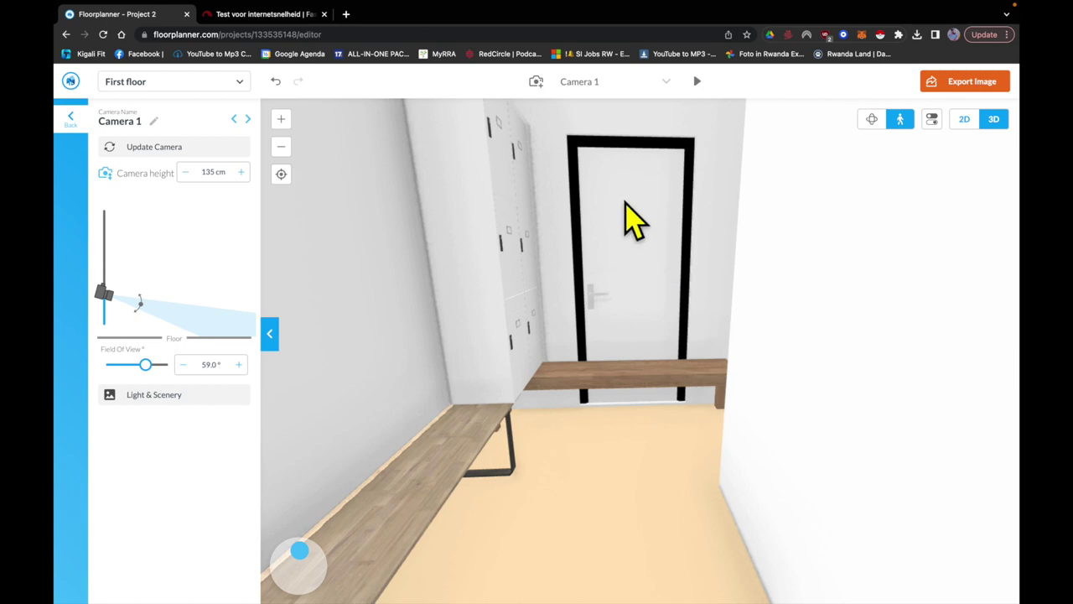
mouse_move(621, 197)
mouse_down()
mouse_move(623, 213)
mouse_move(625, 195)
mouse_up()
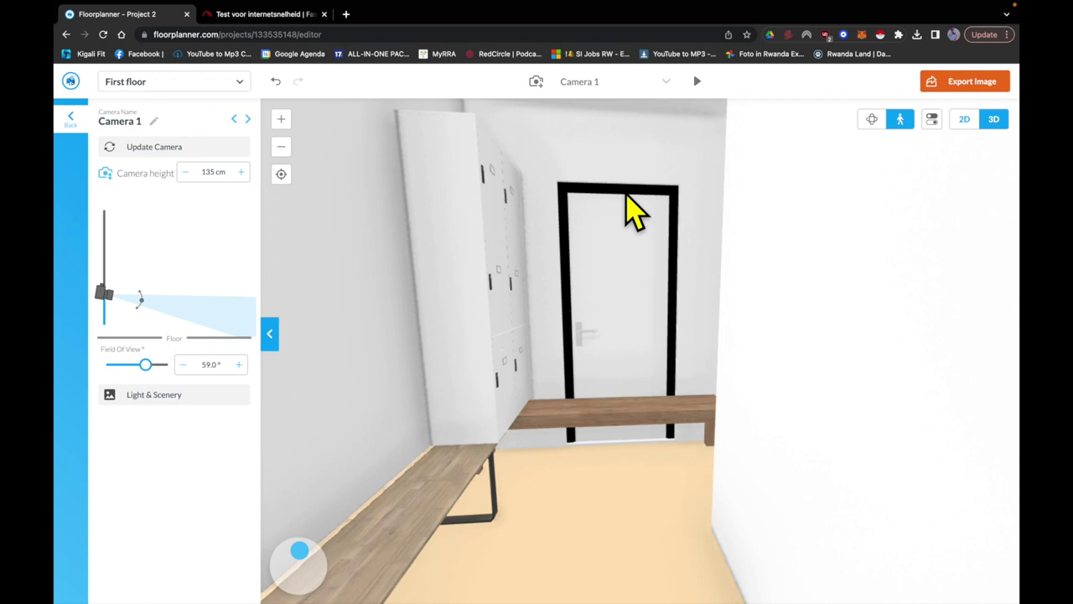
key(Up)
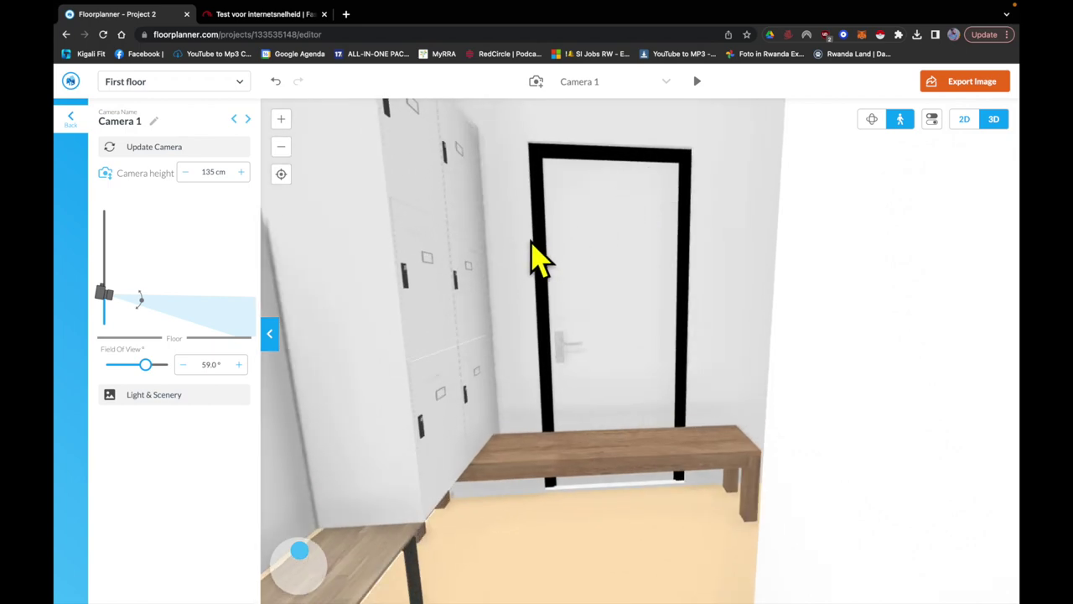
drag(530, 240, 523, 231)
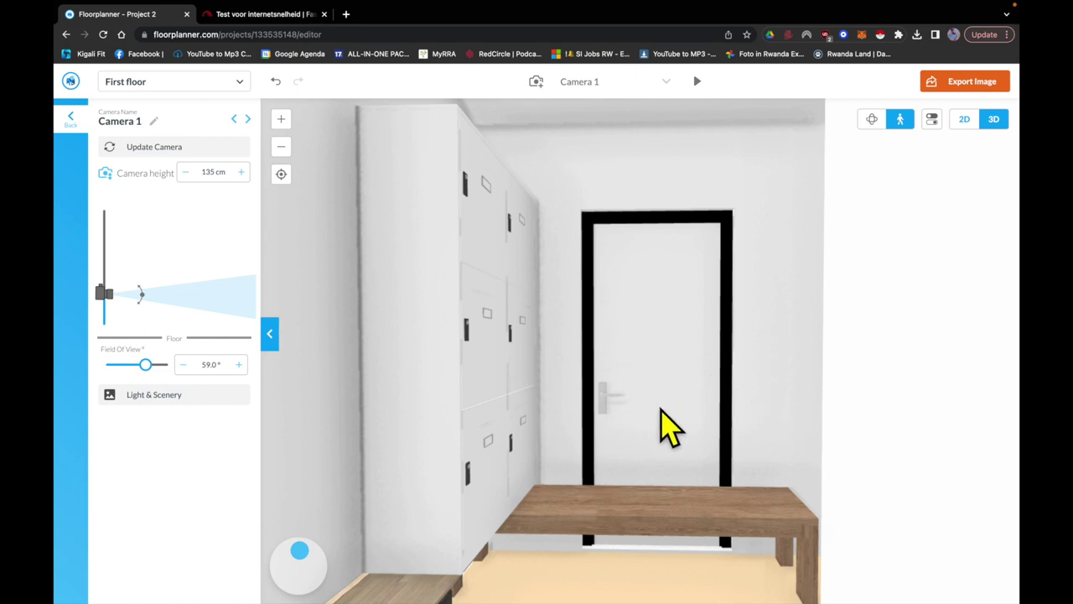
Walk past the bench through the black-framed door, look back at the green washbasin, and turn to face the shower room
key(Up)
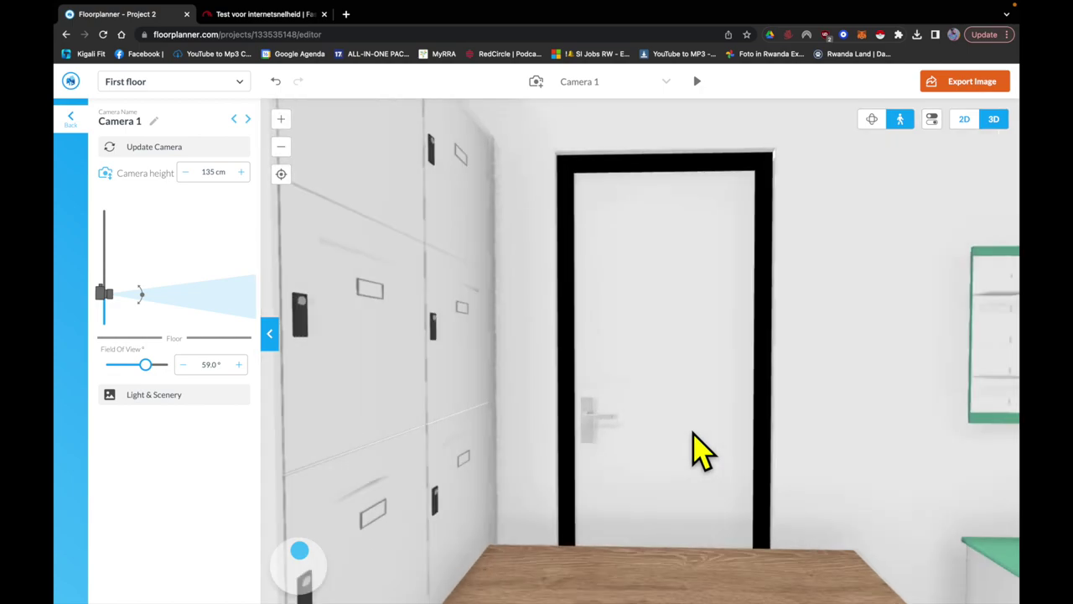
key(Up)
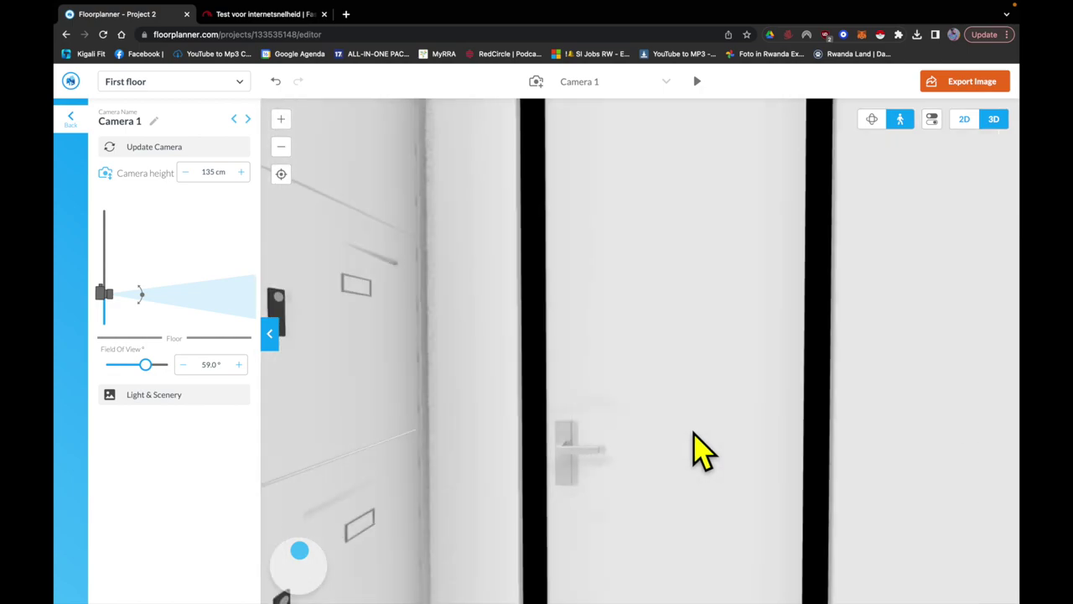
key(Up)
drag(694, 433, 790, 438)
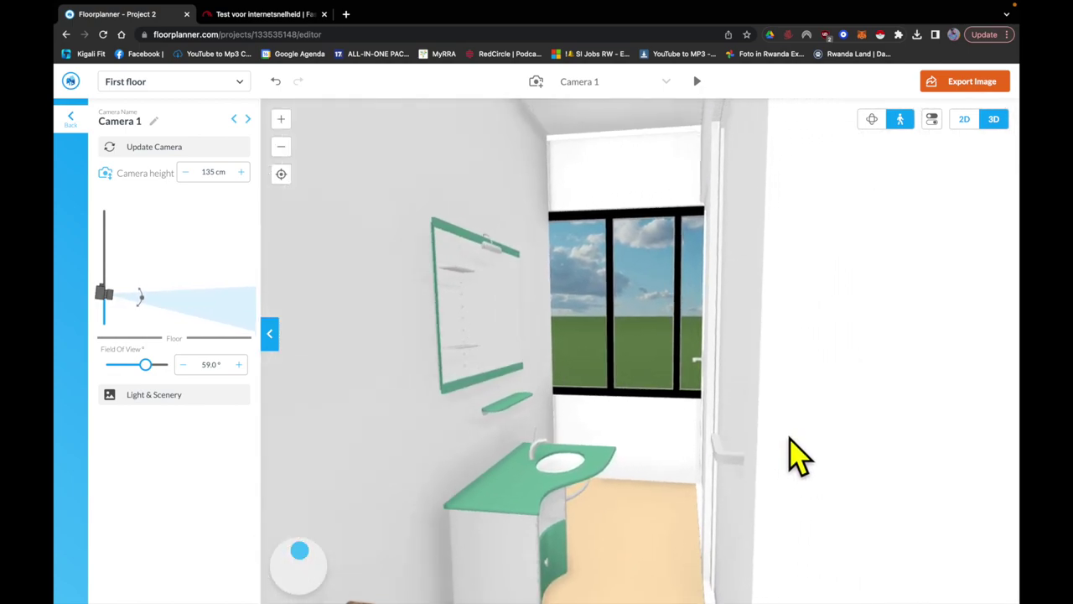
key(Left)
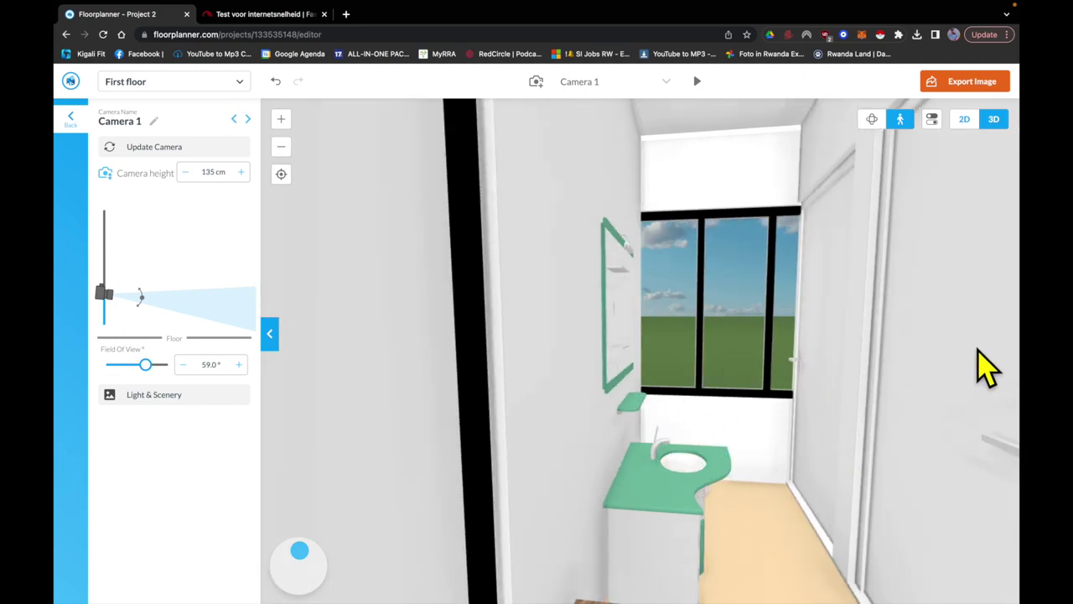
drag(774, 383, 687, 383)
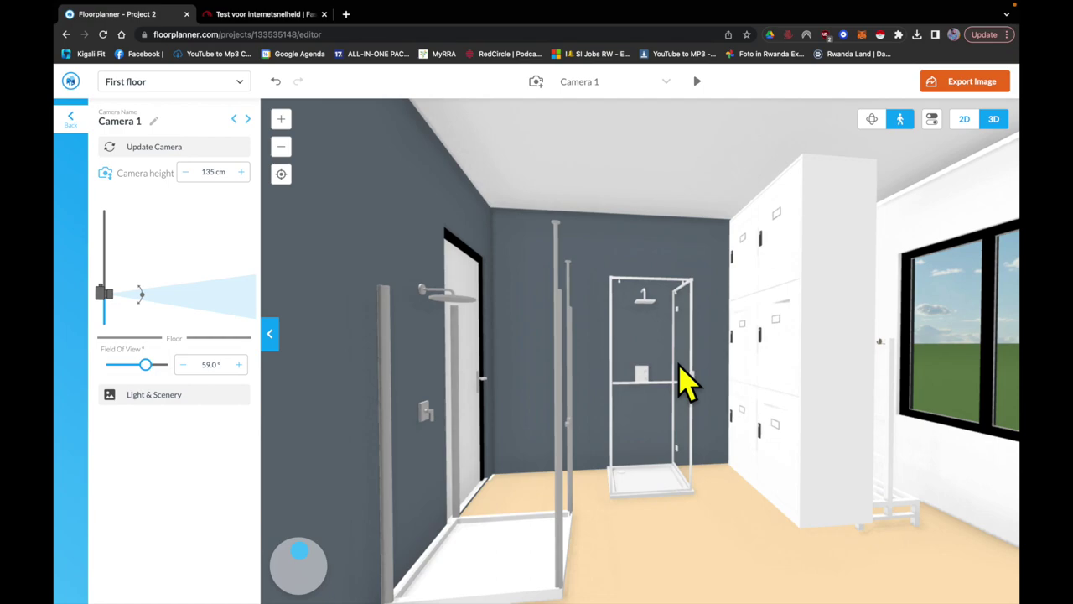
Examine the shower room's glass showers, lockers and window
scroll(773, 365, up, 4)
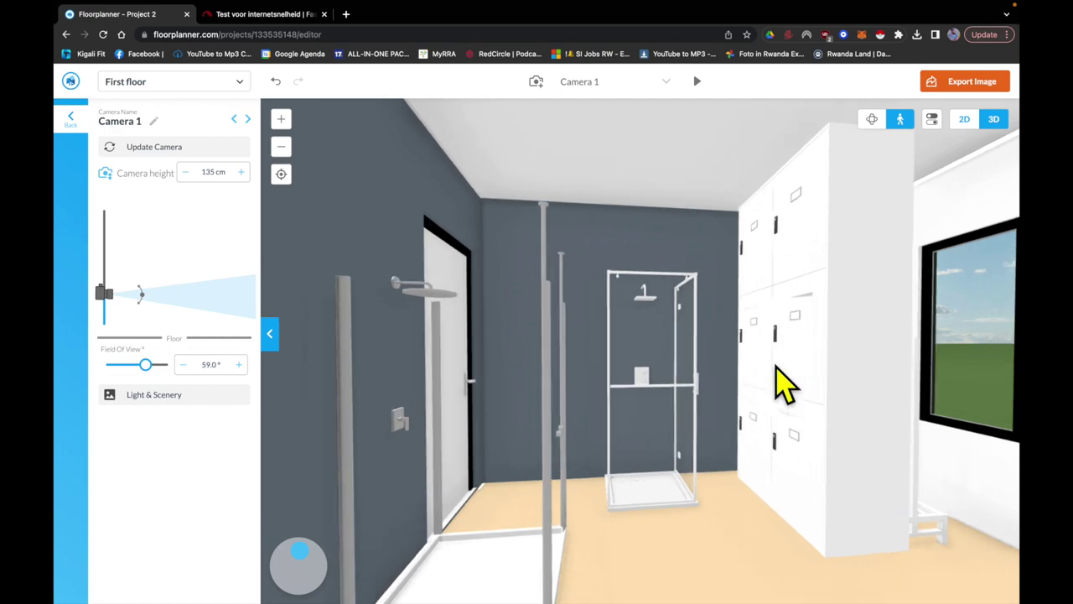
drag(824, 367, 885, 375)
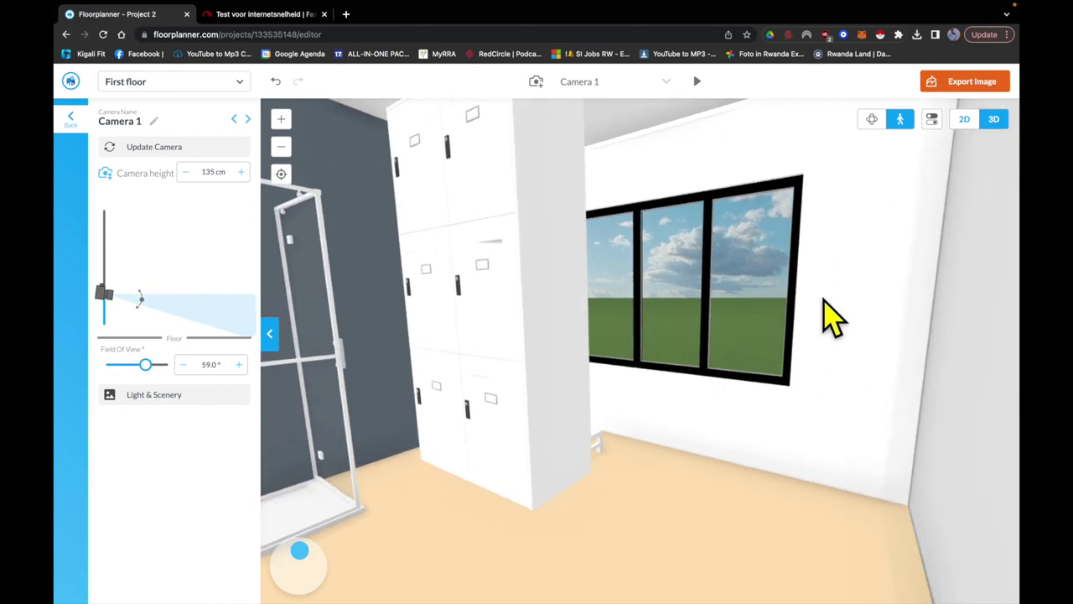
key(Left)
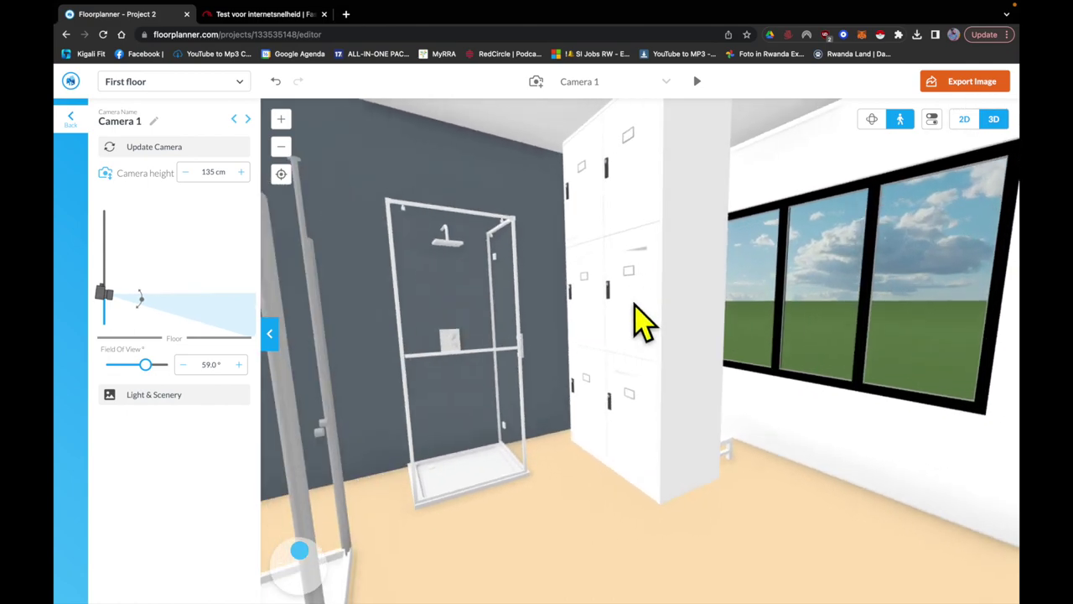
key(Right)
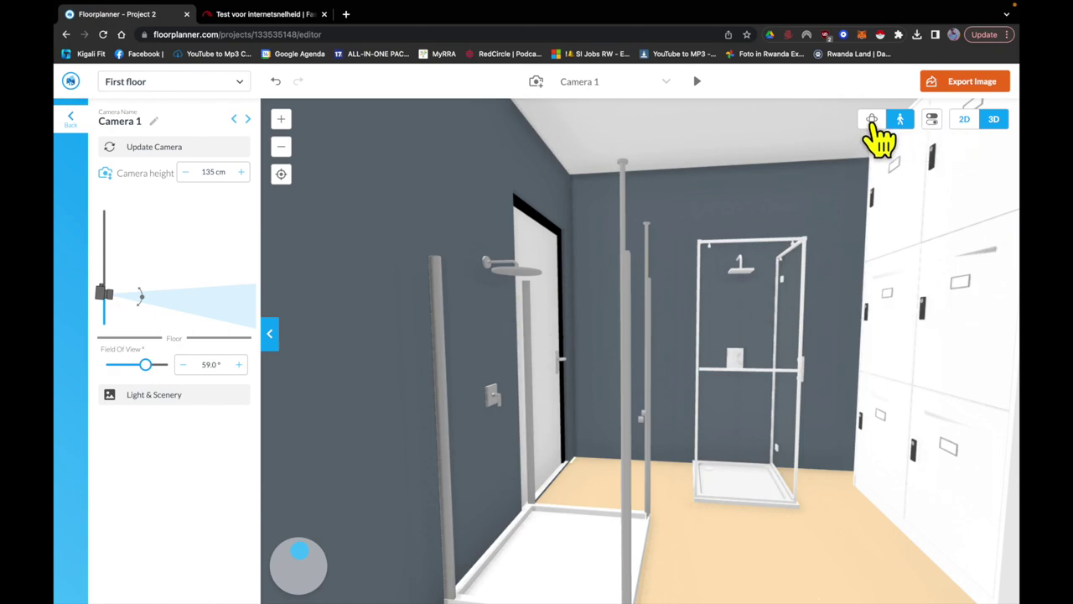
Switch to the orbiting 3D overview and view the whole gym building from several sides
click(872, 122)
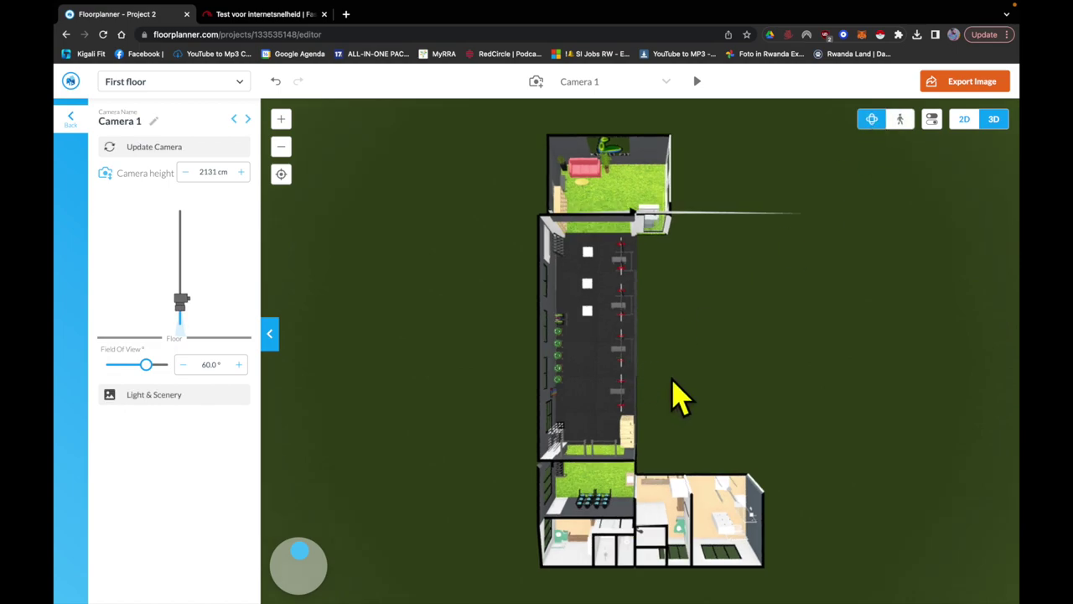
drag(673, 381, 579, 328)
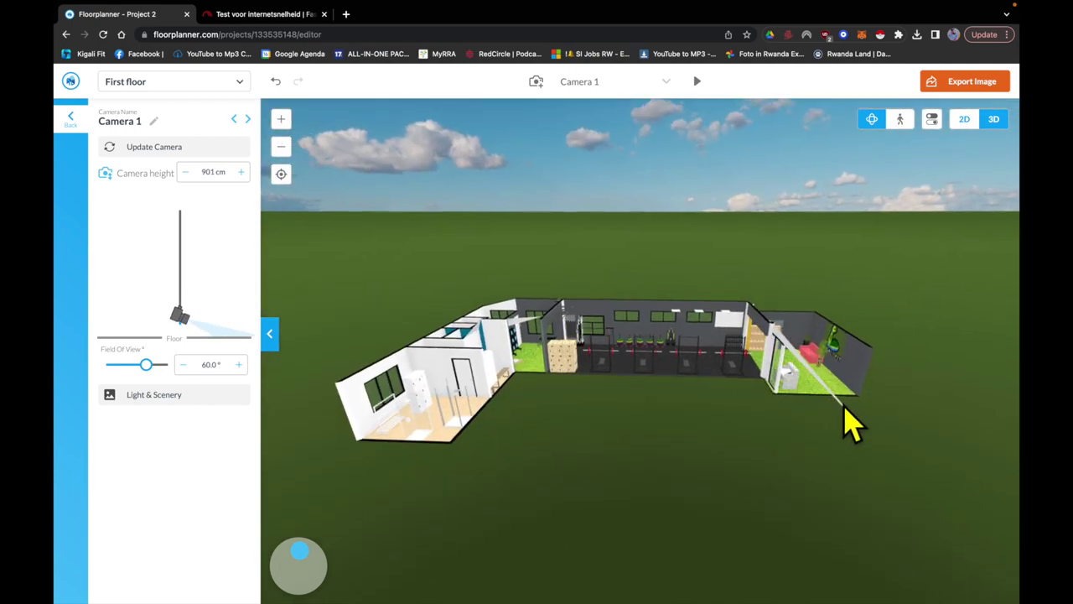
drag(804, 435, 770, 434)
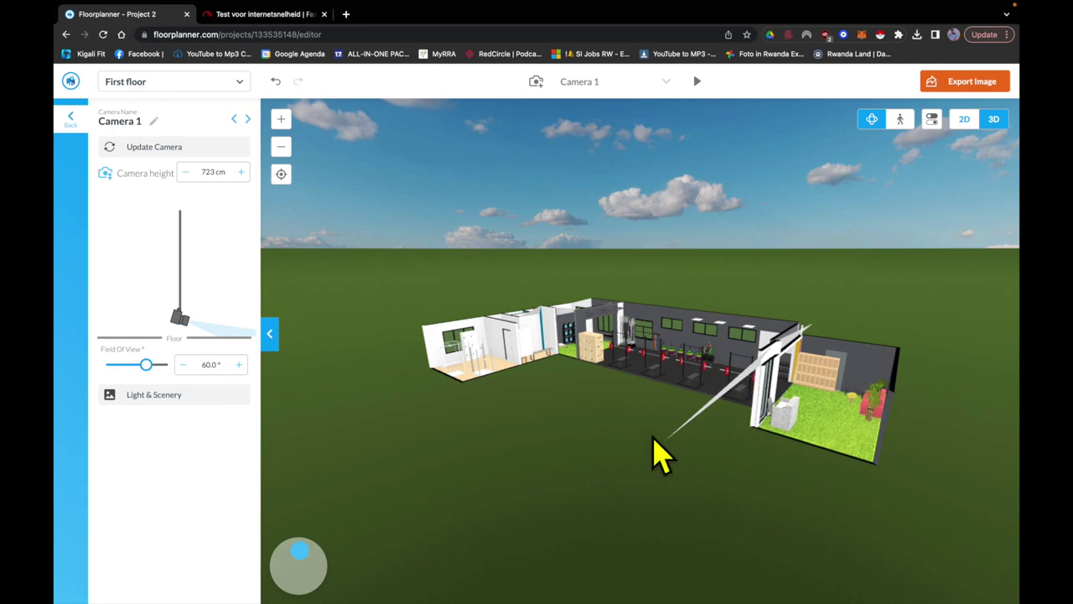
drag(654, 439, 701, 451)
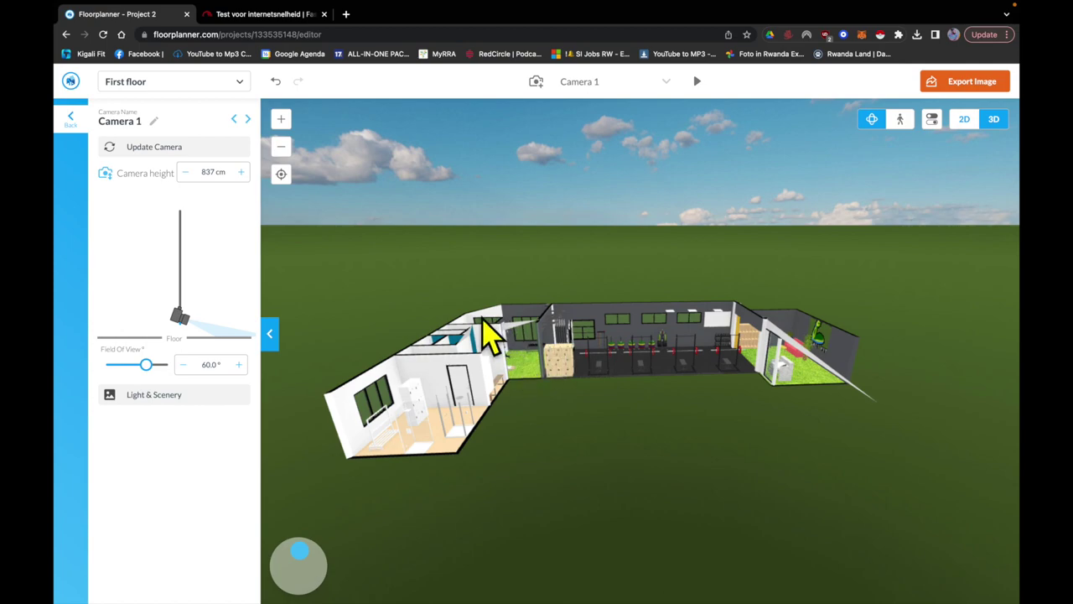
drag(505, 400, 586, 391)
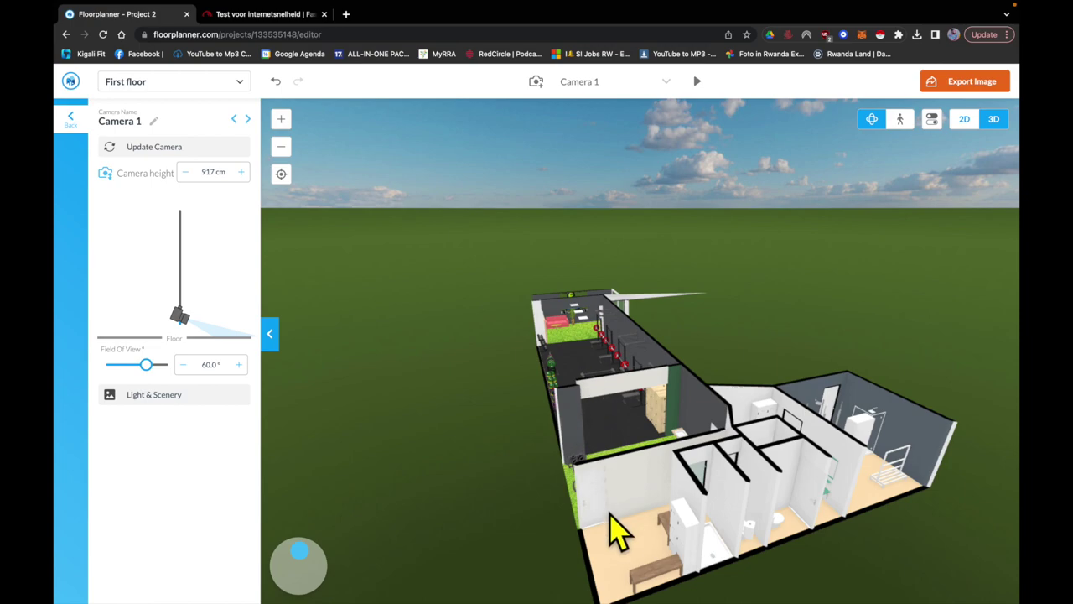
drag(726, 523, 701, 524)
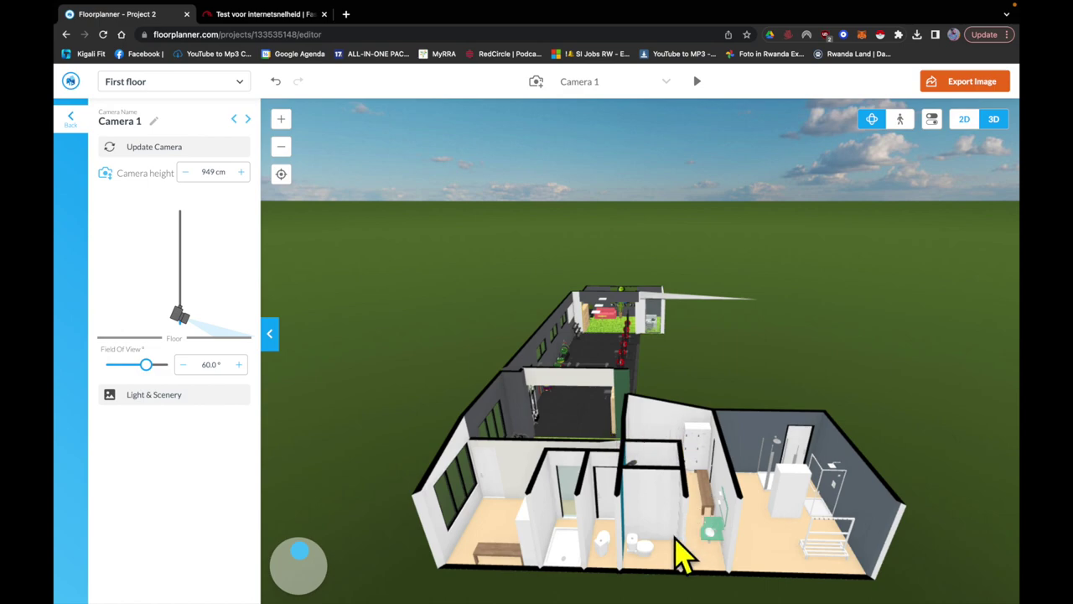
drag(716, 501, 819, 491)
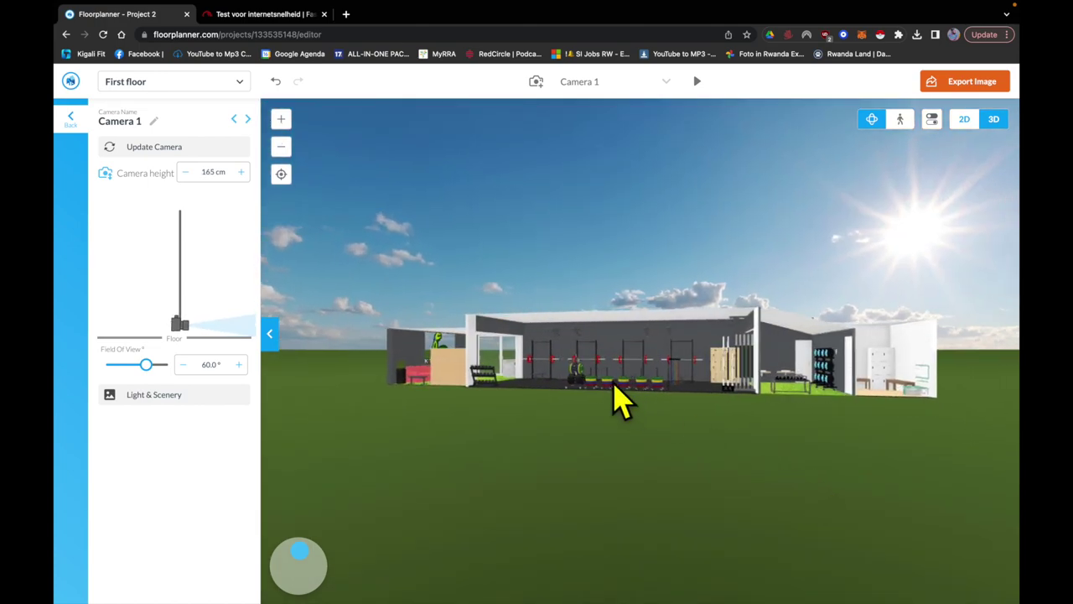
View the reception from its outer end at ground level, and move in past the plant towards the marble desk and gym floor
drag(612, 391, 704, 375)
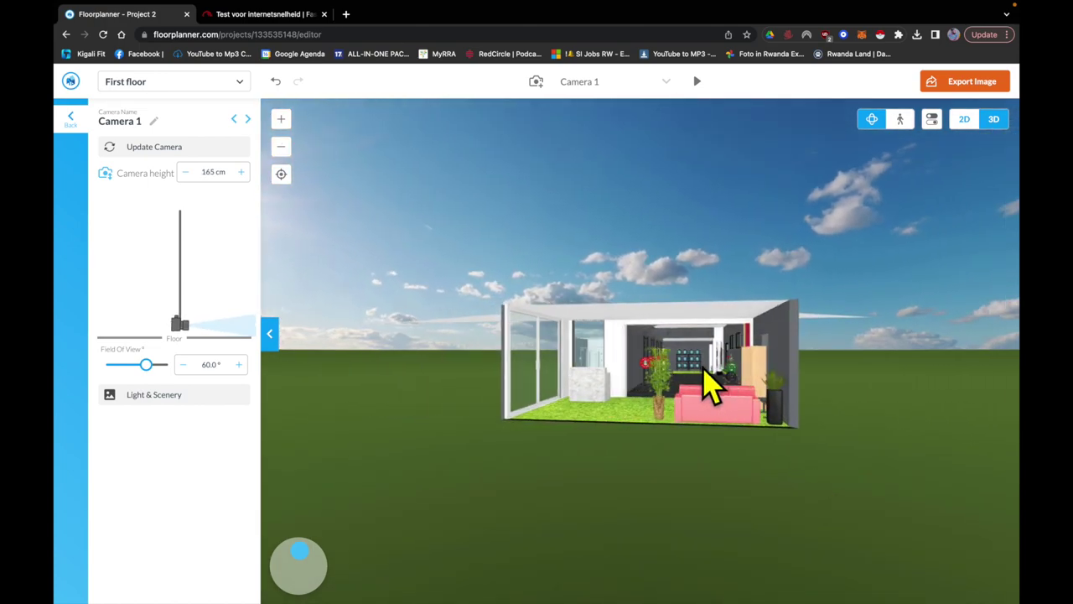
scroll(709, 382, up, 4)
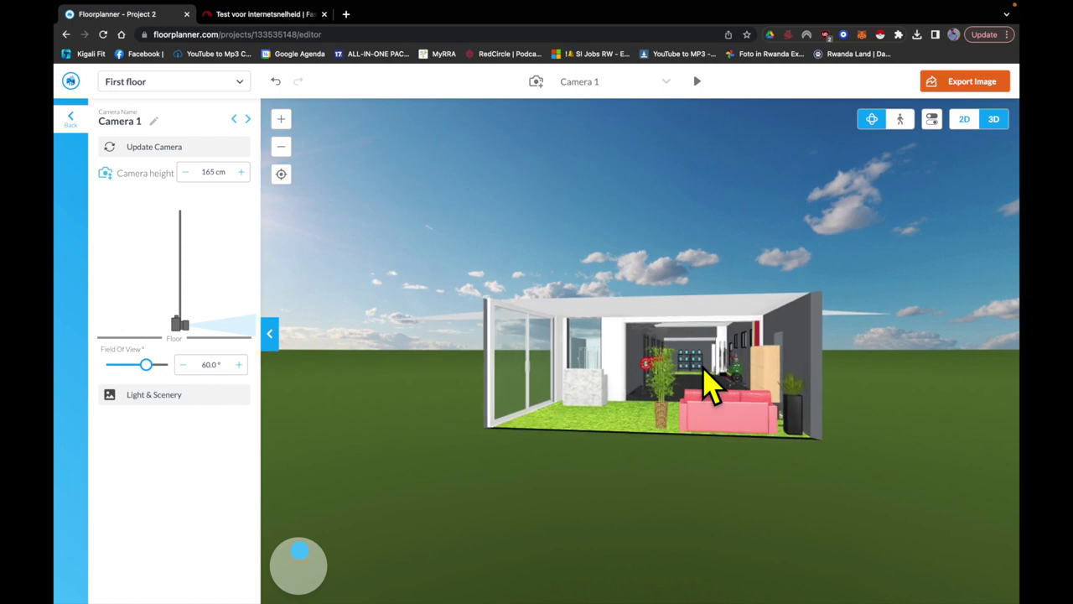
scroll(735, 393, up, 1)
drag(726, 378, 737, 376)
scroll(738, 376, up, 2)
scroll(743, 395, up, 5)
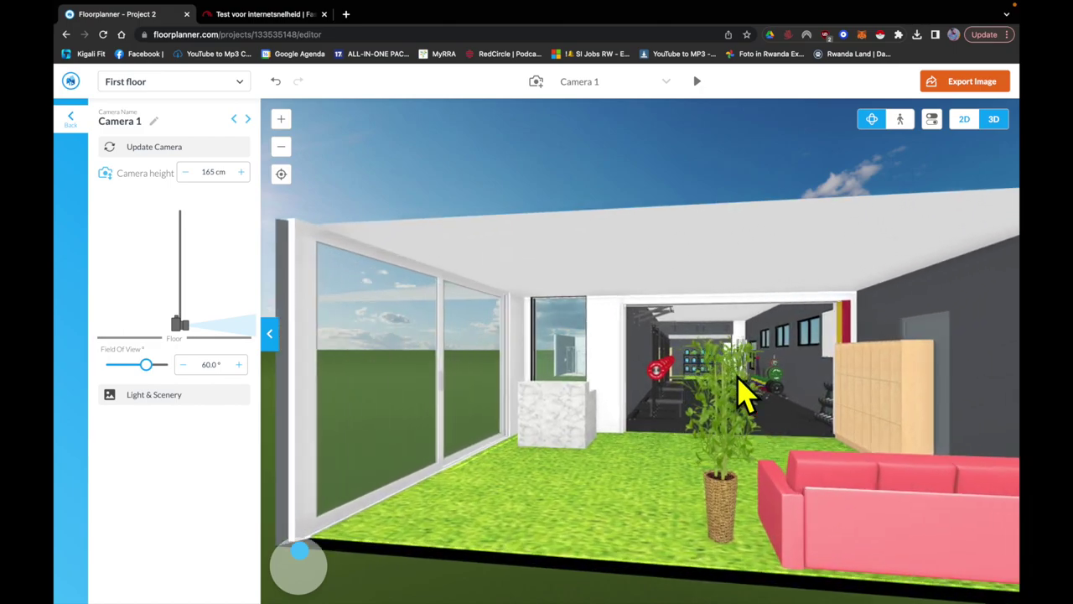
scroll(743, 395, up, 5)
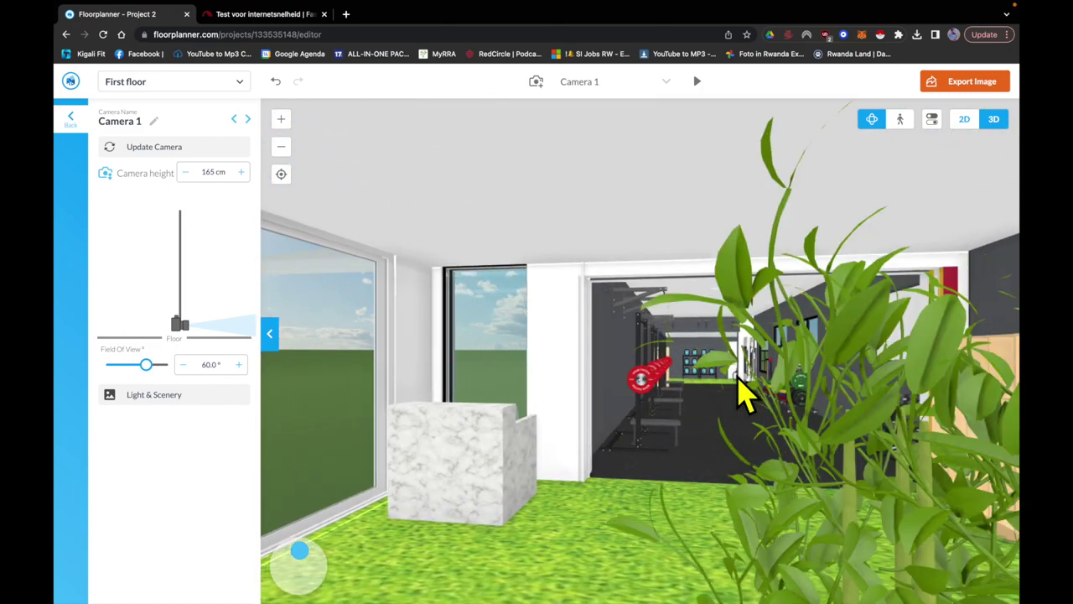
Look down the gym floor from the reception, and pull back outside to view the open long side of the whole building
key(Right)
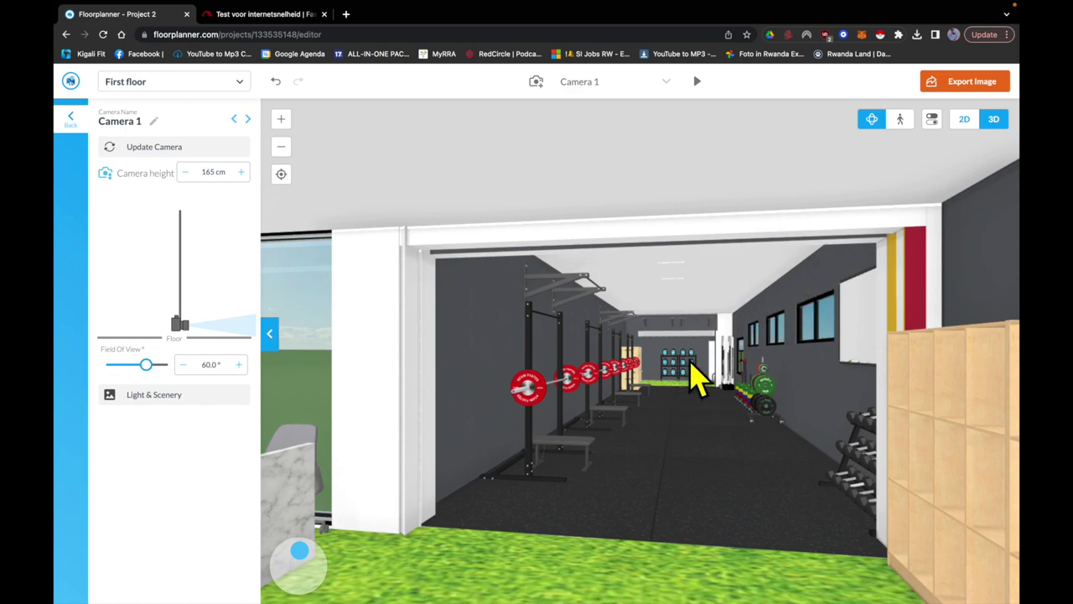
scroll(692, 362, up, 5)
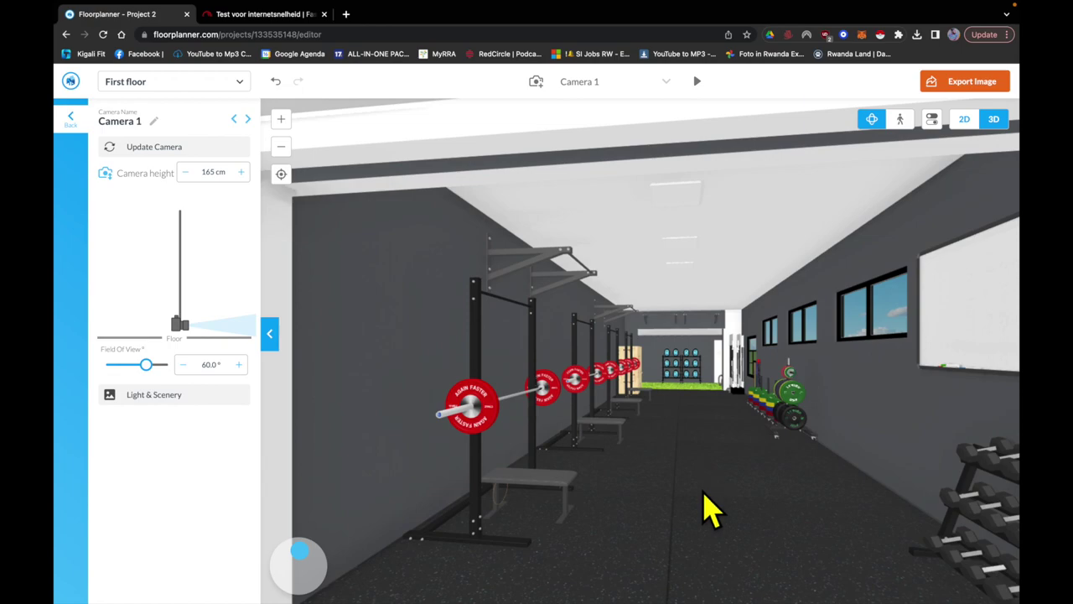
scroll(706, 508, down, 10)
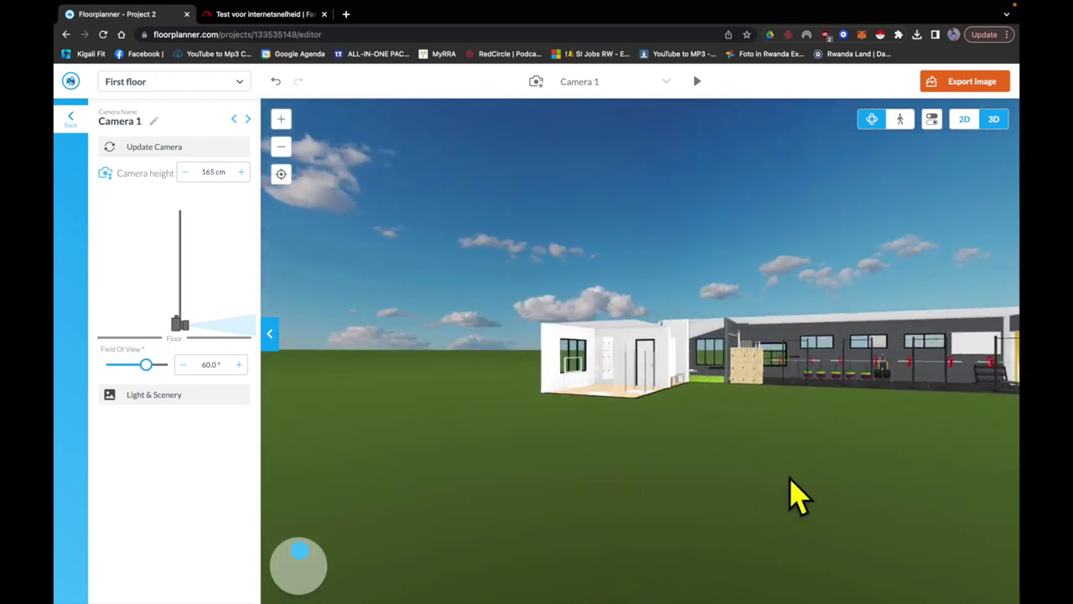
scroll(798, 494, up, 5)
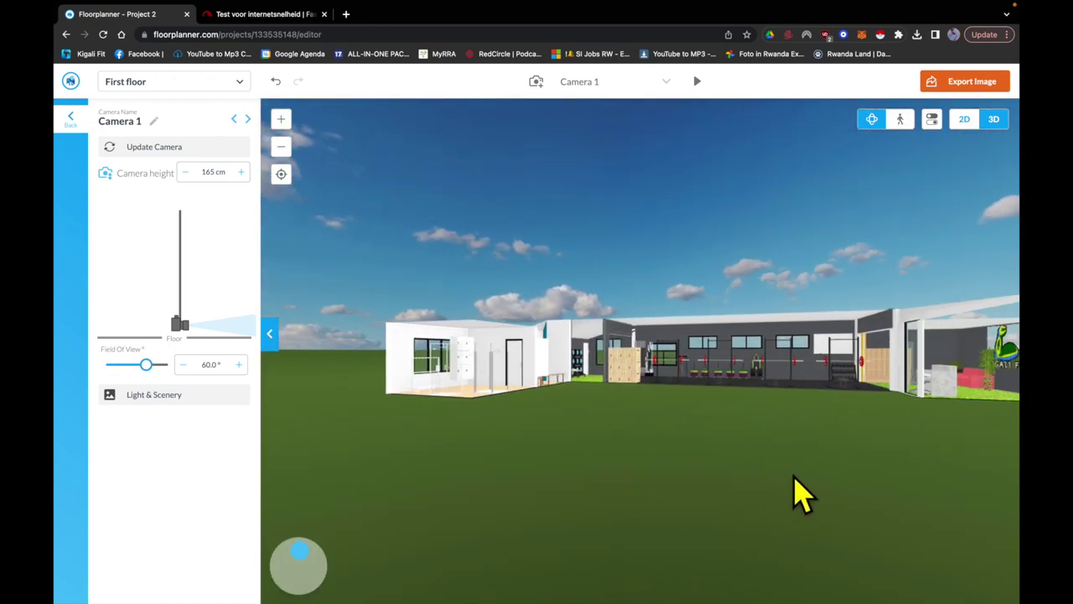
key(Right)
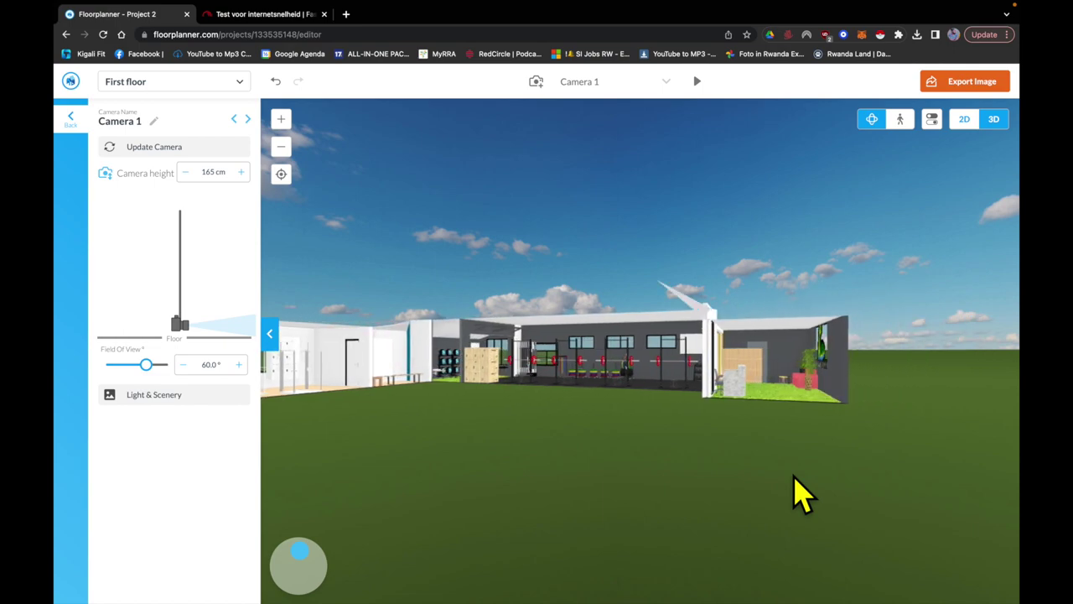
Circle to the reception end from outside and approach the marble desk and glass doors
key(Up)
key(Right)
key(Up)
key(Right)
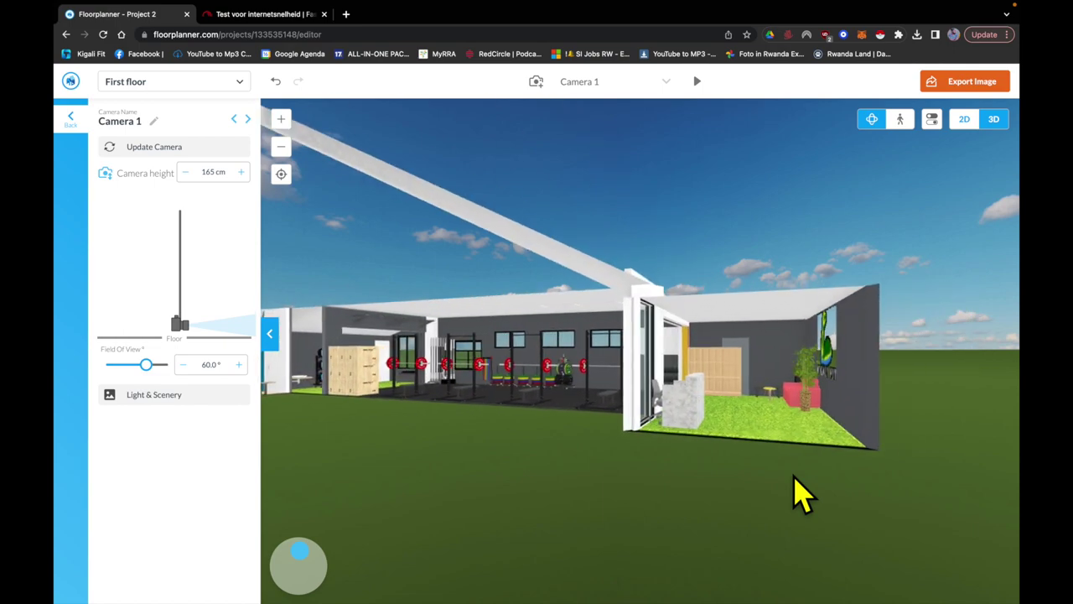
scroll(798, 495, up, 10)
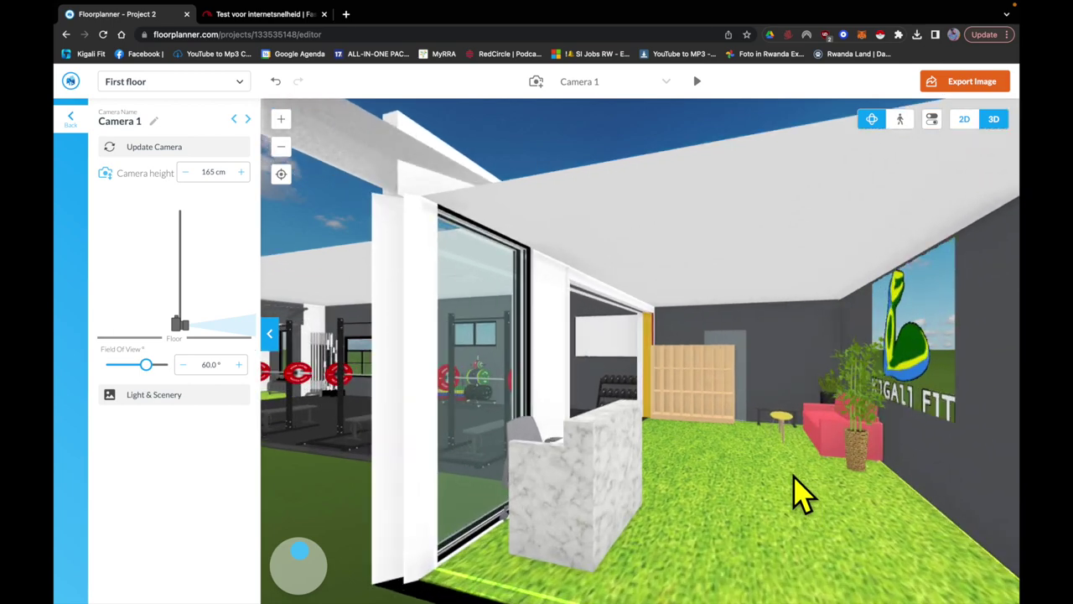
scroll(798, 495, up, 3)
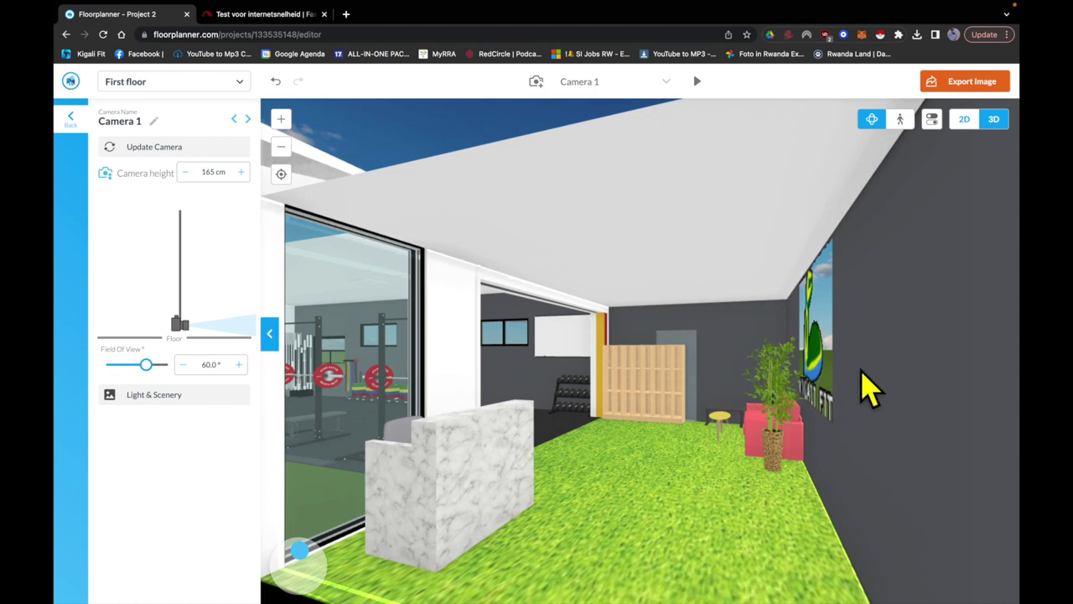
Move through the reception past the red sofa to examine the wooden shelving and the grey door behind it
scroll(843, 382, up, 10)
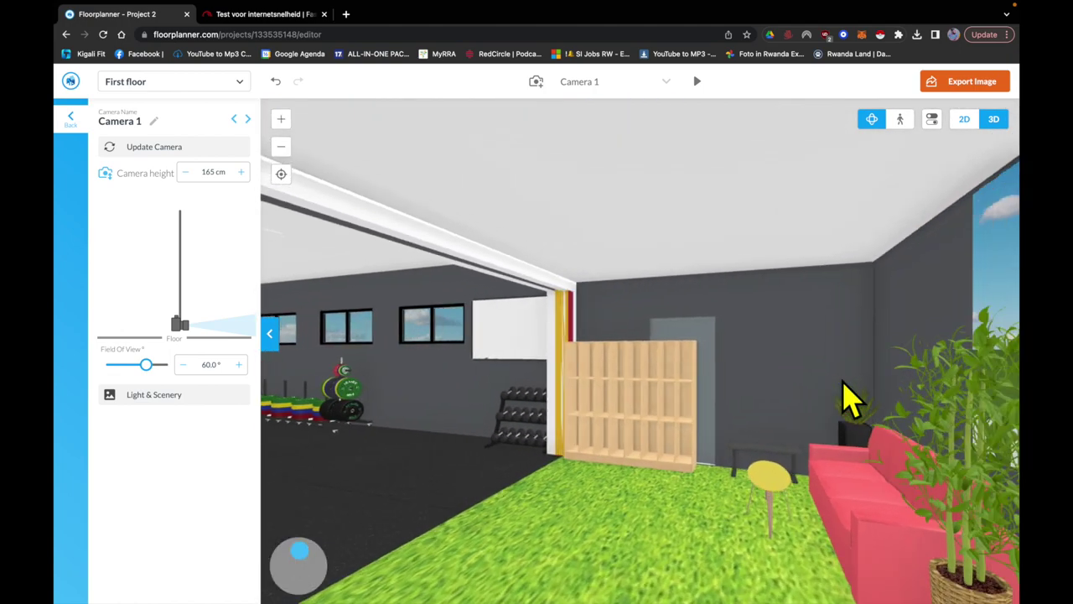
key(Up)
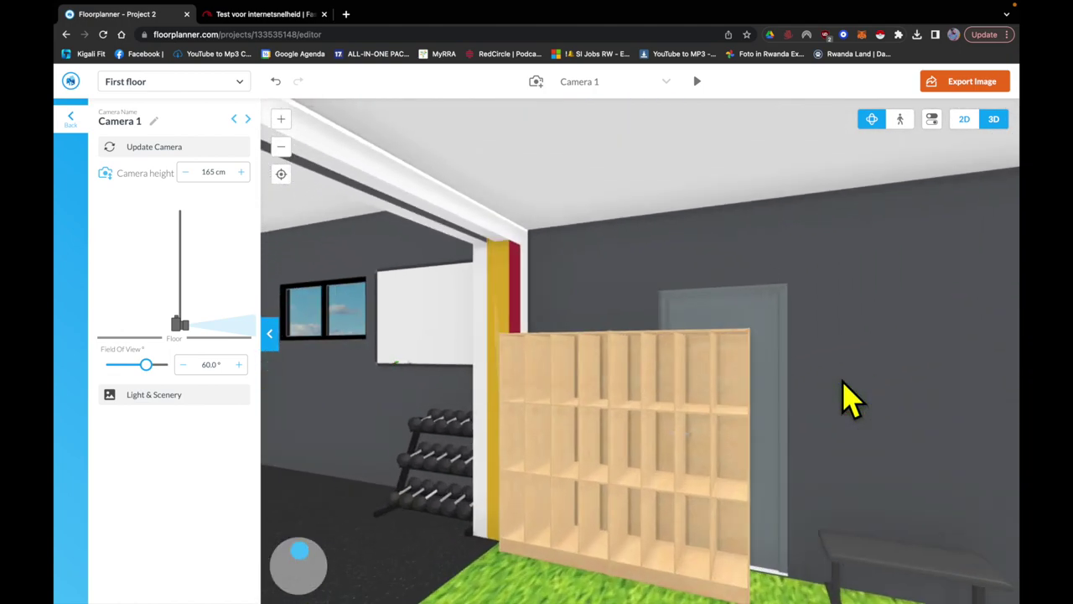
scroll(842, 381, up, 3)
drag(684, 446, 589, 436)
drag(657, 367, 556, 363)
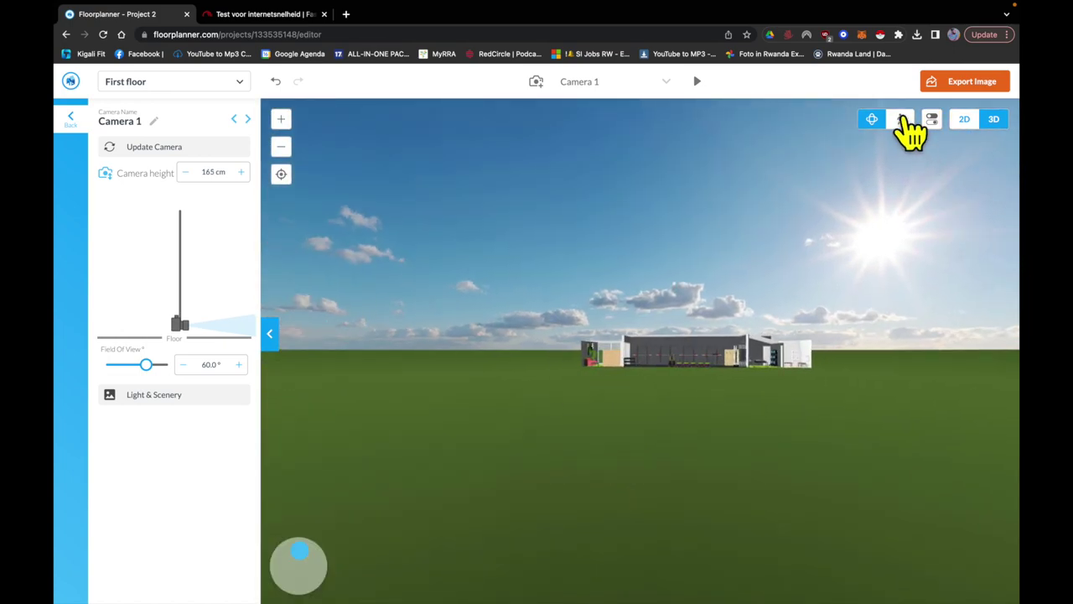
Switch to the first-person walkthrough, and walk from the shower room through the changing room to the grass area, facing the gym floor
click(901, 119)
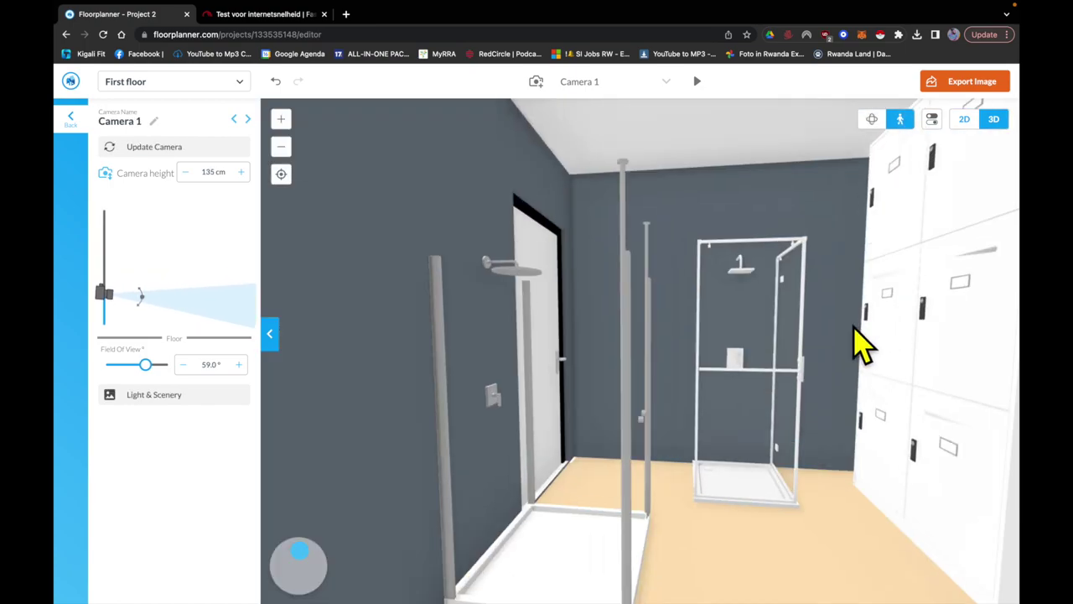
drag(847, 327, 643, 325)
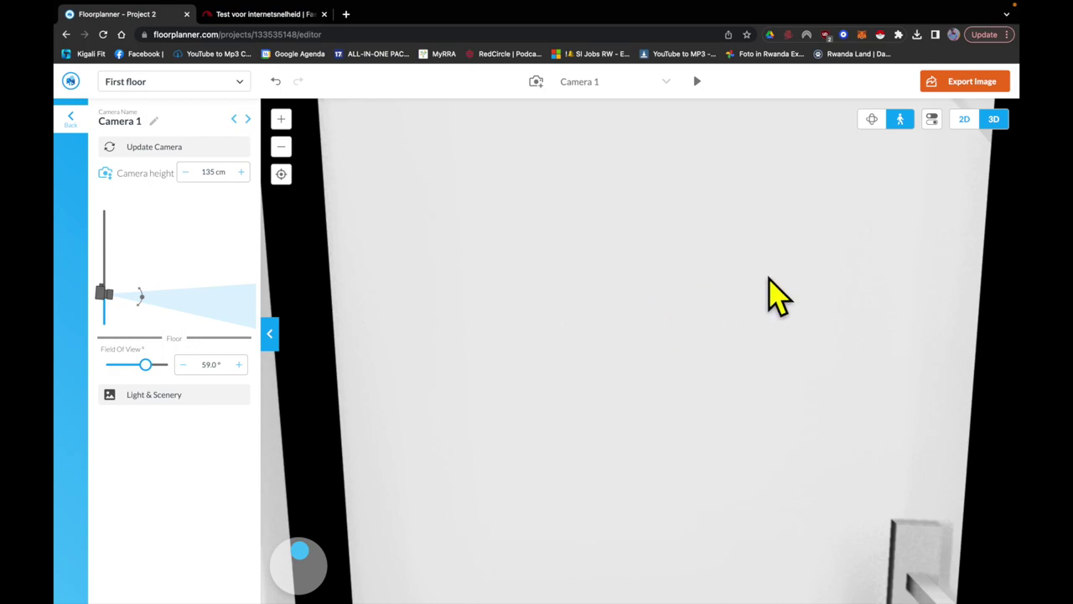
key(Up)
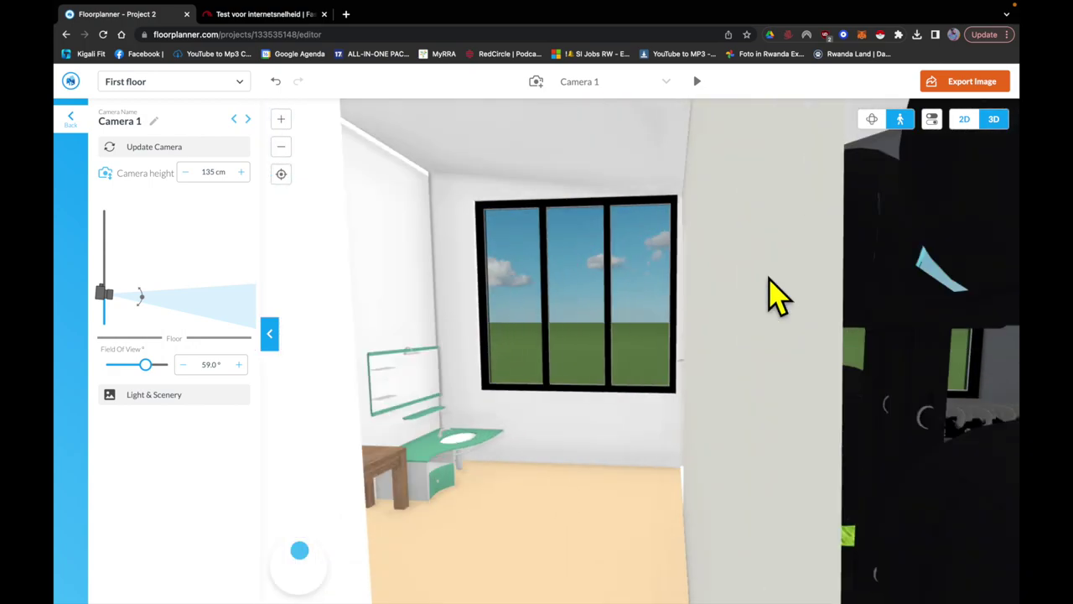
key(Up)
key(Right)
drag(916, 323, 998, 325)
mouse_move(804, 305)
mouse_down()
mouse_move(884, 332)
mouse_move(875, 306)
mouse_move(825, 308)
mouse_up()
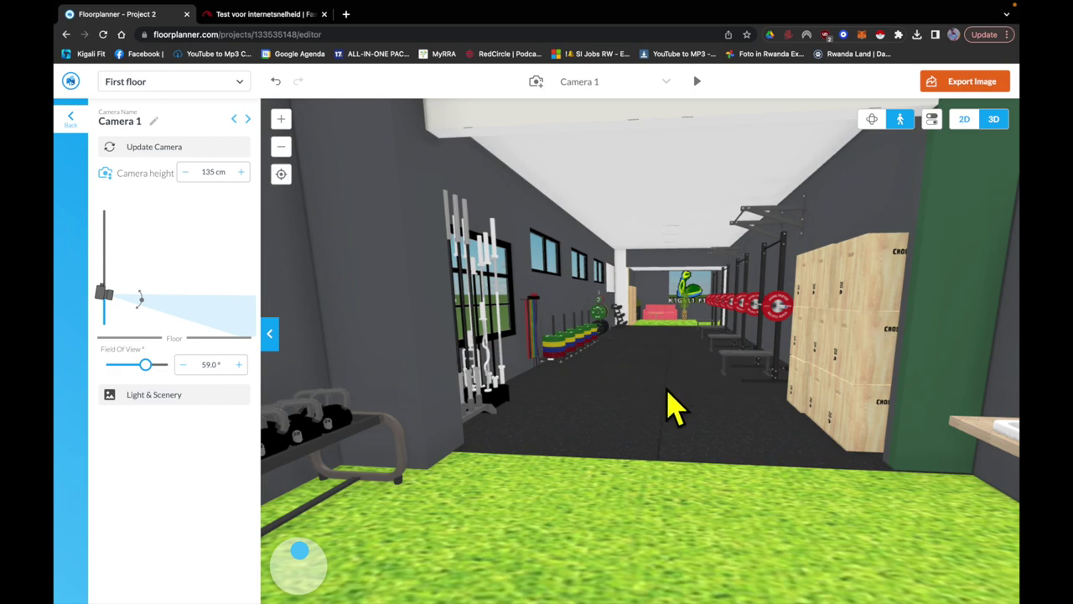
Walk down the gym floor past the barbell stand, resistance bands and coloured plate stacks
key(Up)
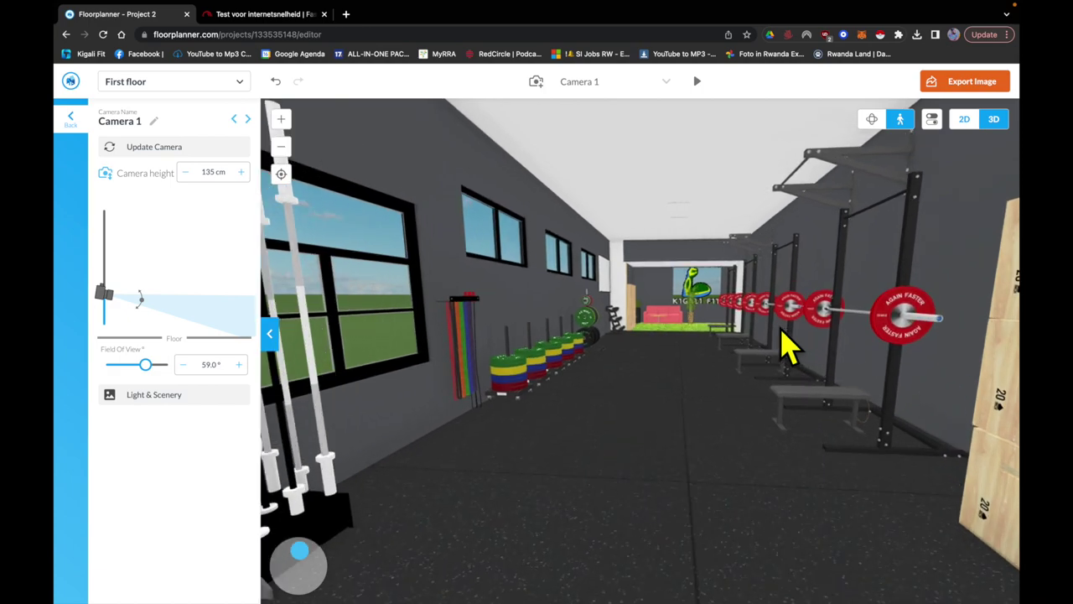
key(Up)
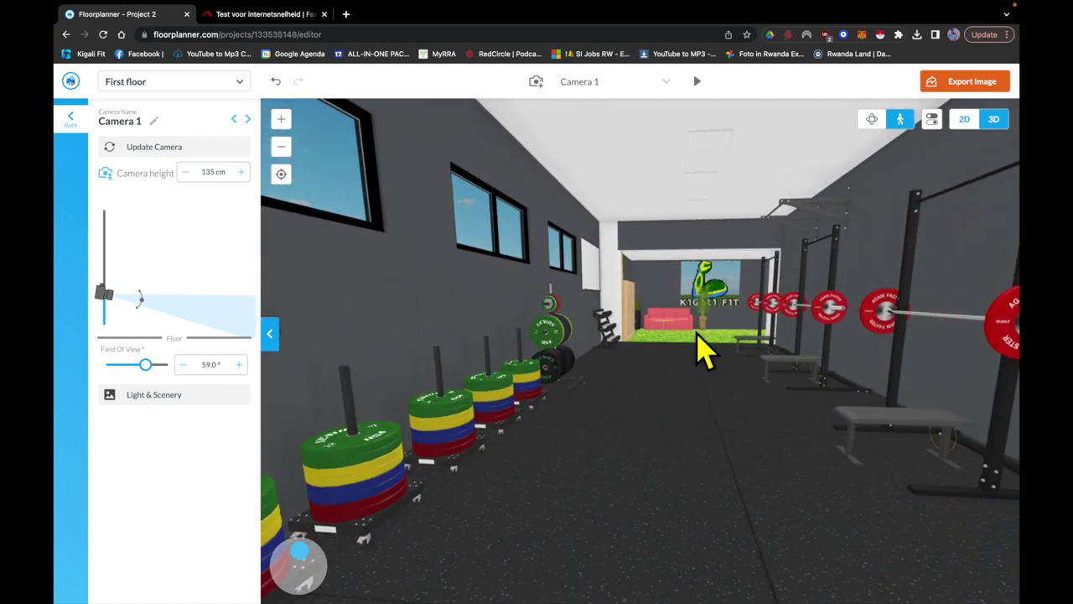
key(Up)
key(Up)
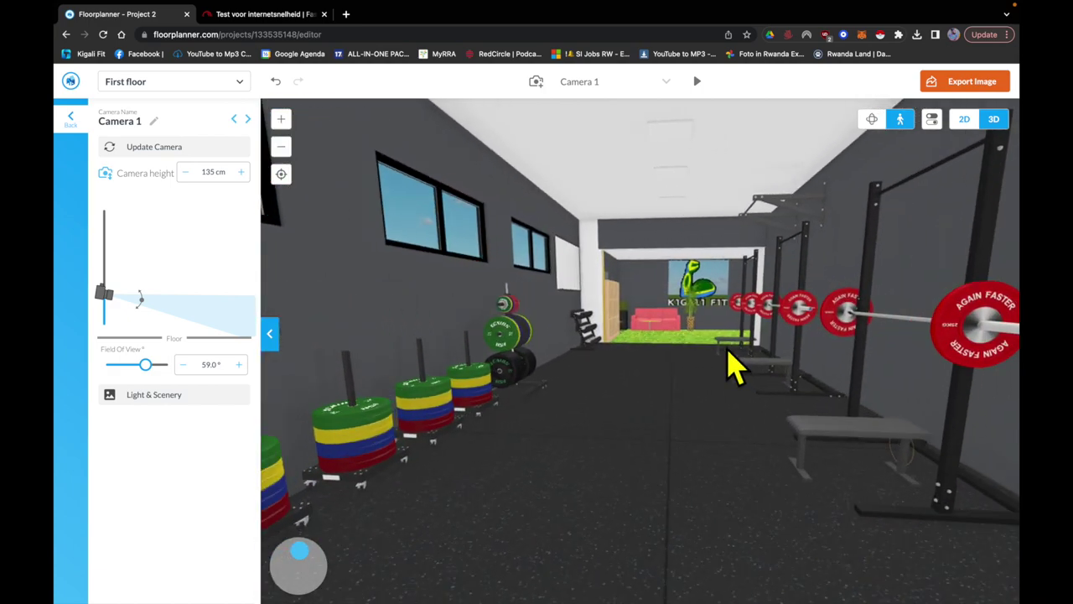
key(Down)
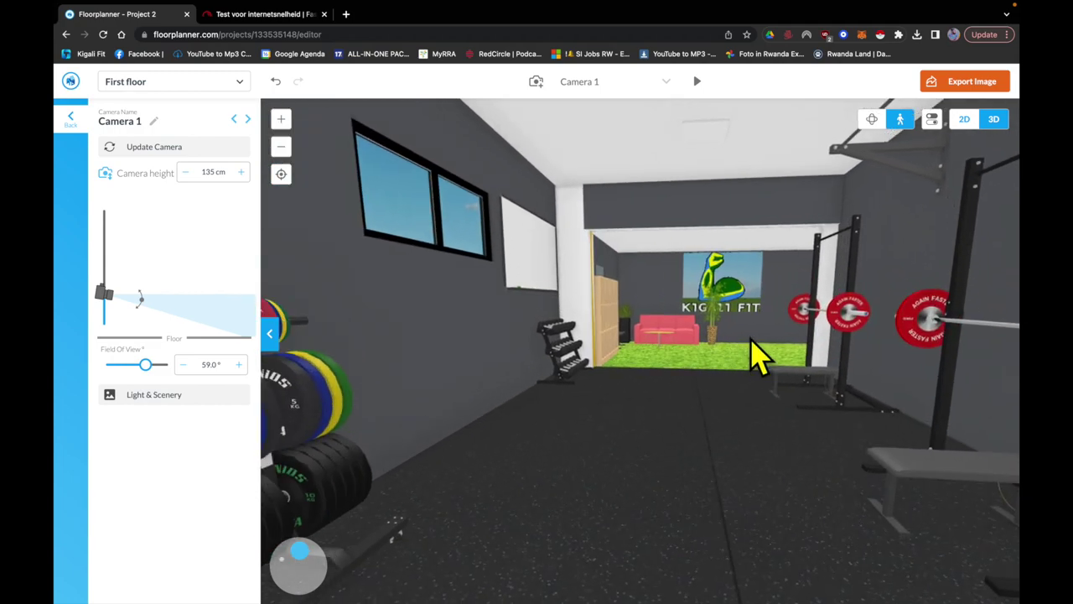
Continue past the dumbbell rack and last squat rack to the reception opening
drag(749, 338, 769, 338)
key(Up)
key(Up)
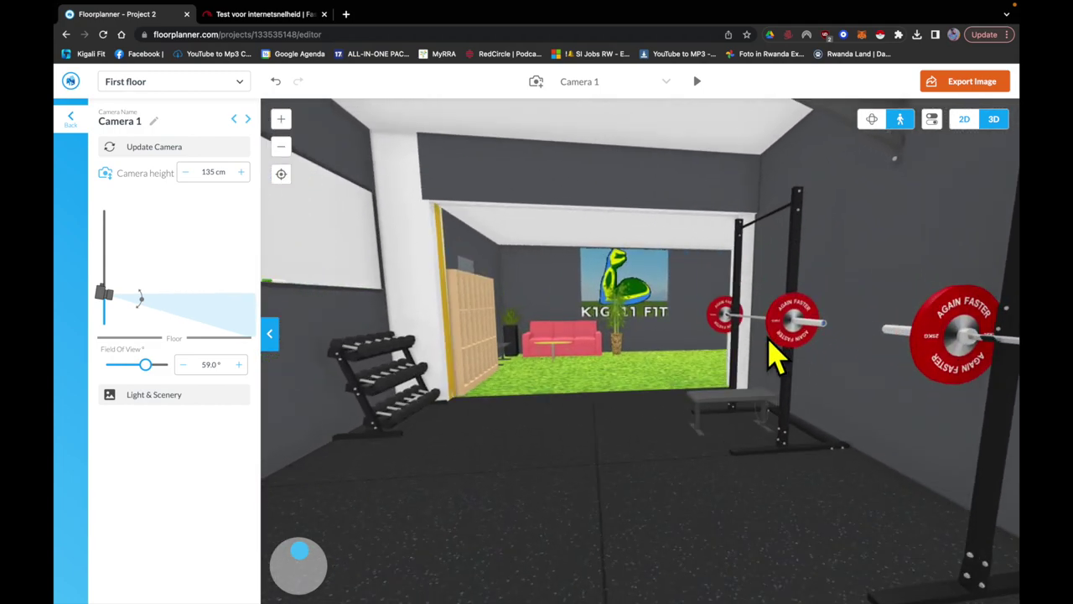
key(Up)
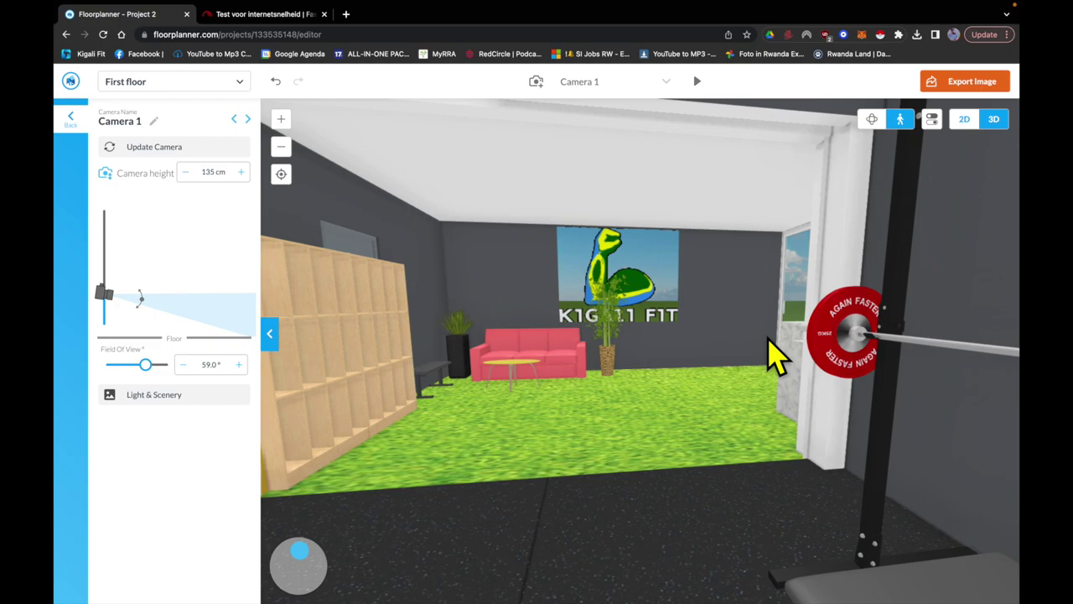
Walk into the reception, view the logo wall, and turn past the marble desk towards the sliding glass doors
key(Up)
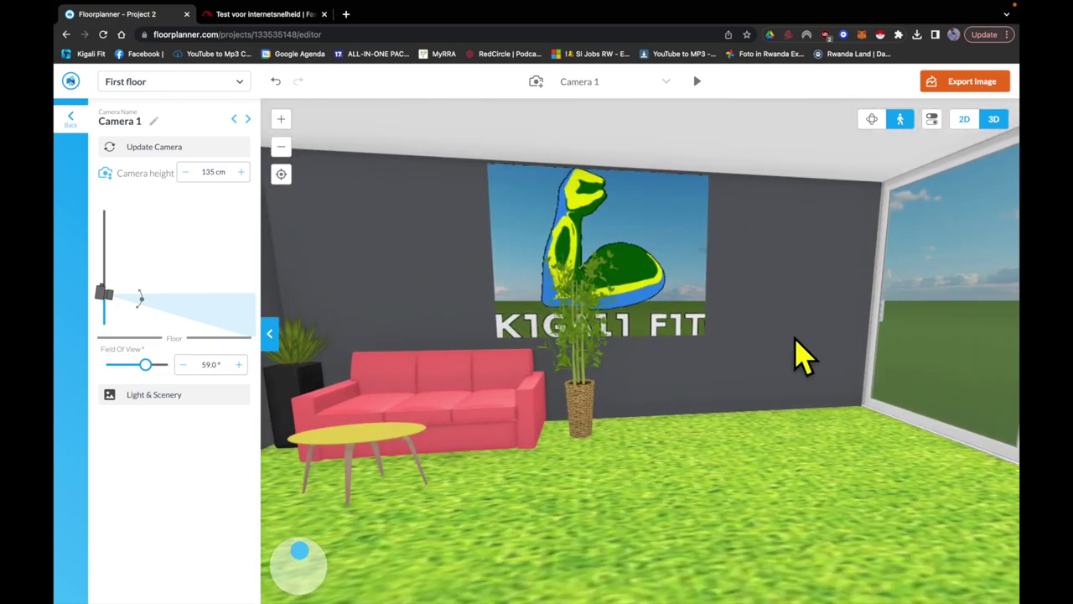
key(Left)
key(Right)
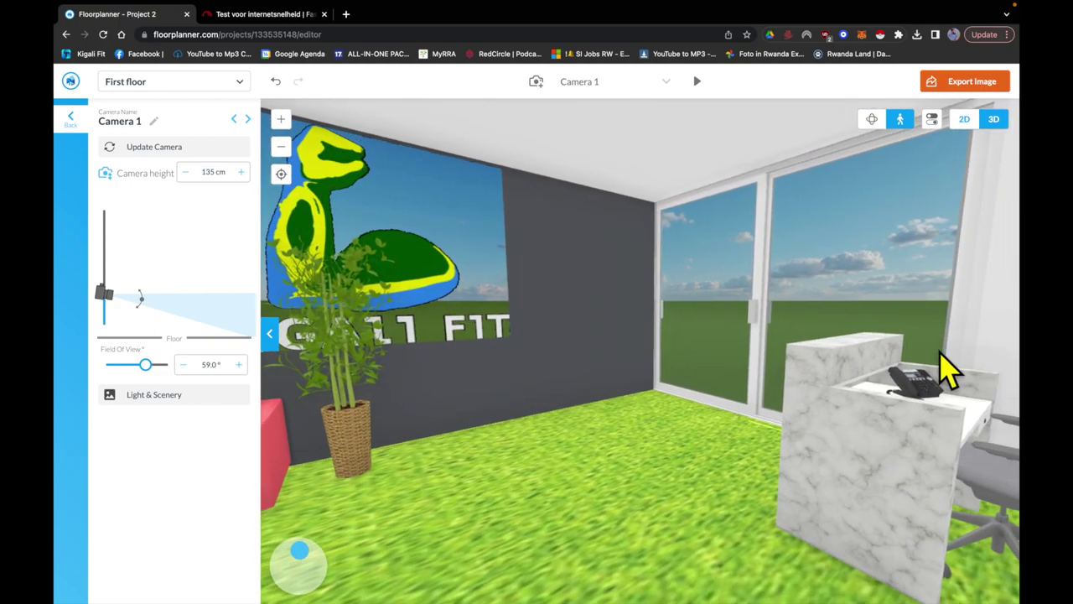
key(Up)
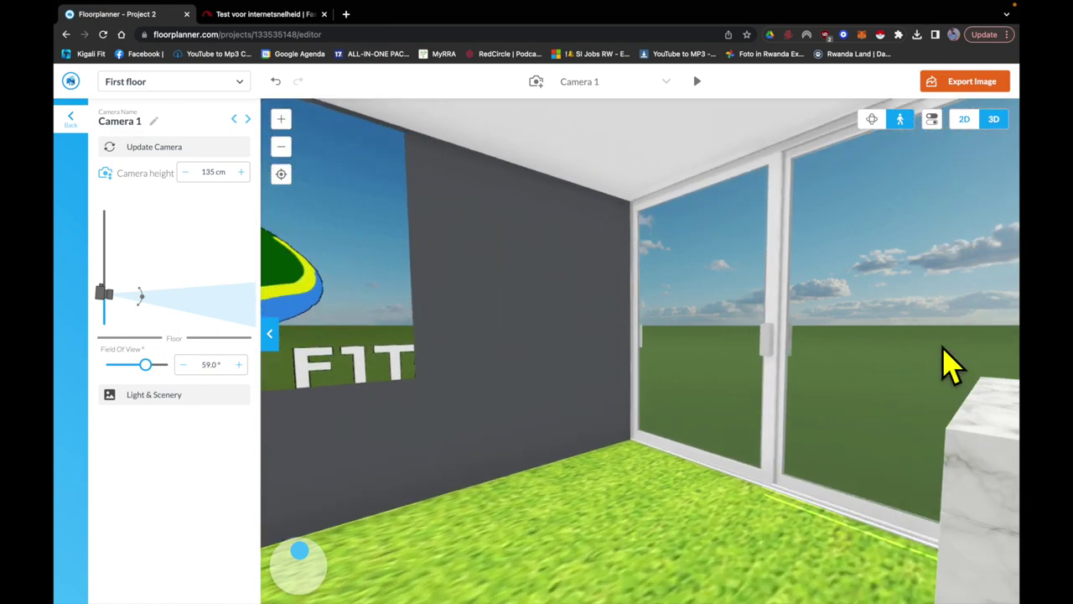